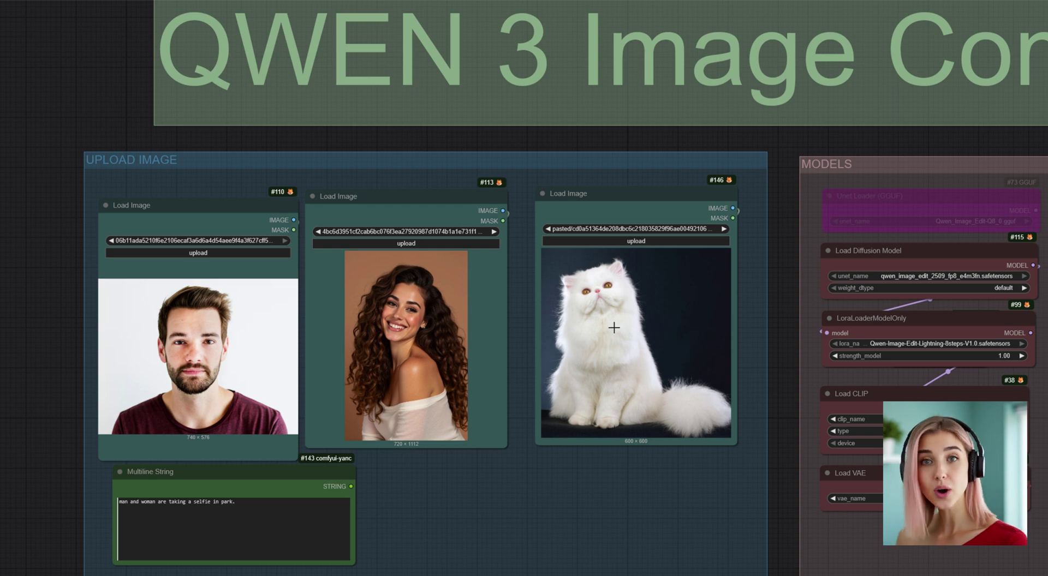
Step: Bypass the Load Image node holding the white cat and re-enable it
click(593, 202)
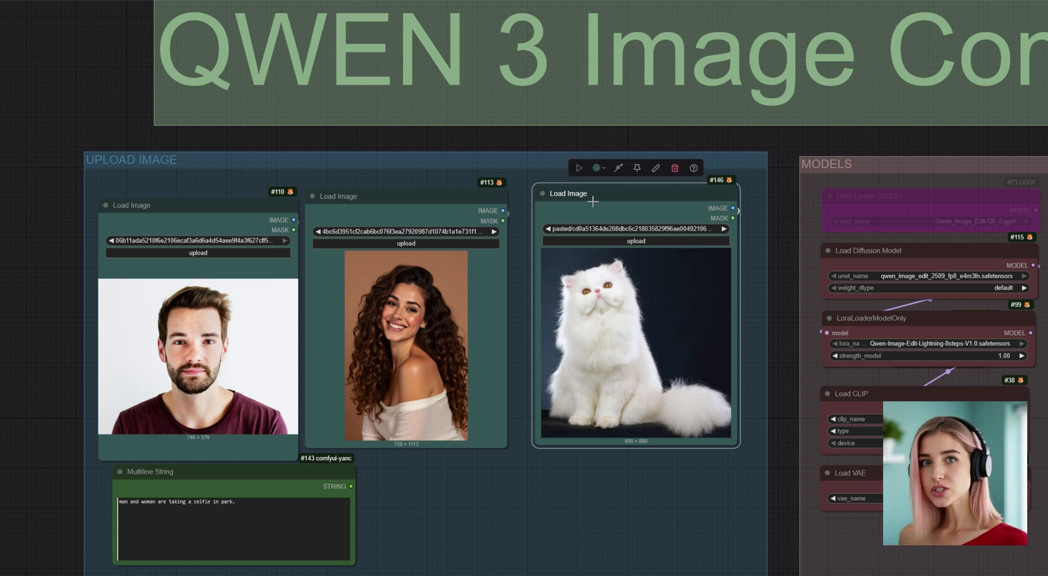
key(ctrl+b)
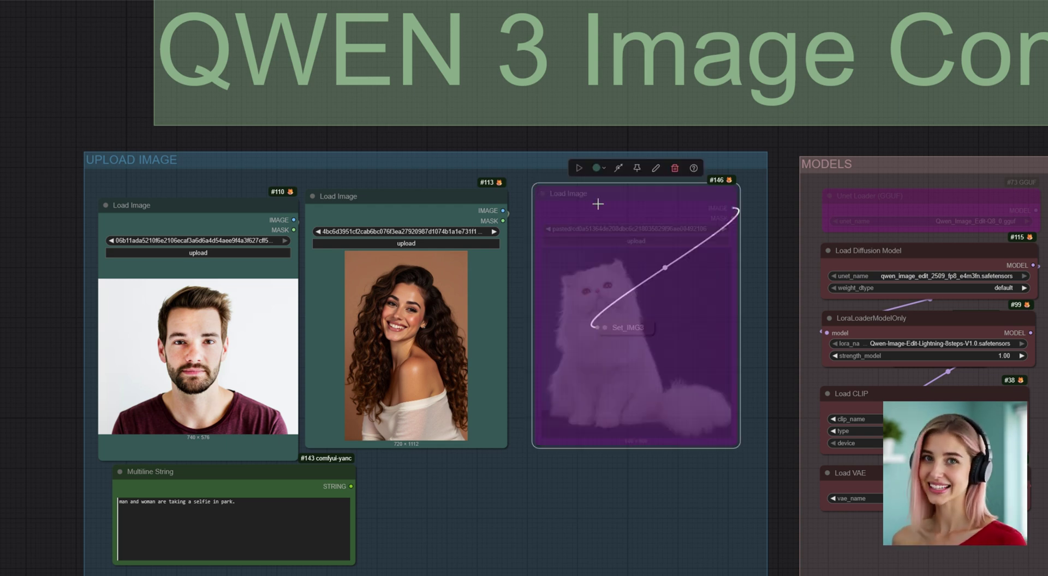
key(ctrl+b)
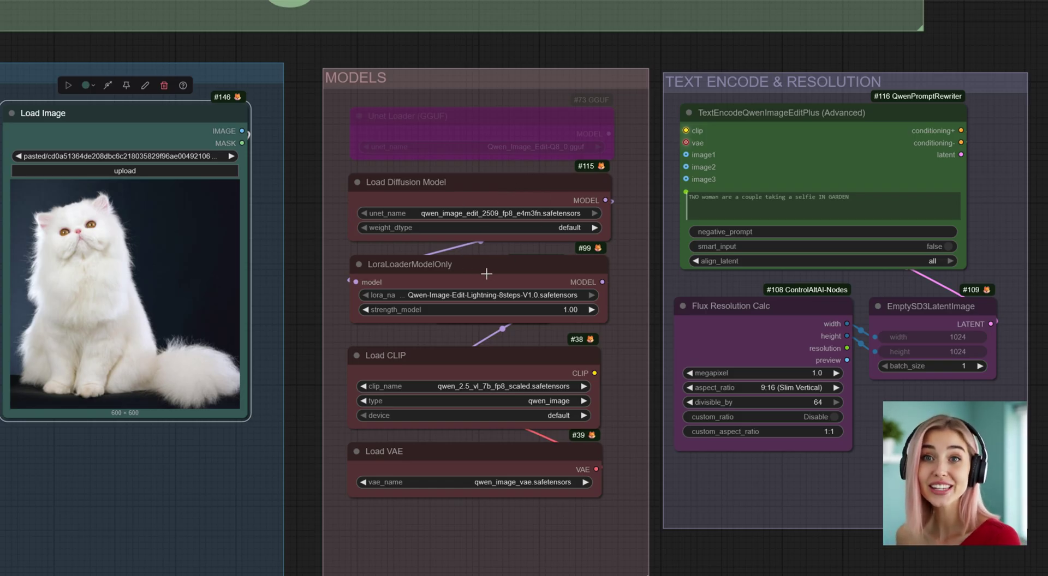
Step: Examine the CLIP and VAE loaders and the aspect ratio options of the Flux Resolution Calc node
click(467, 361)
click(447, 473)
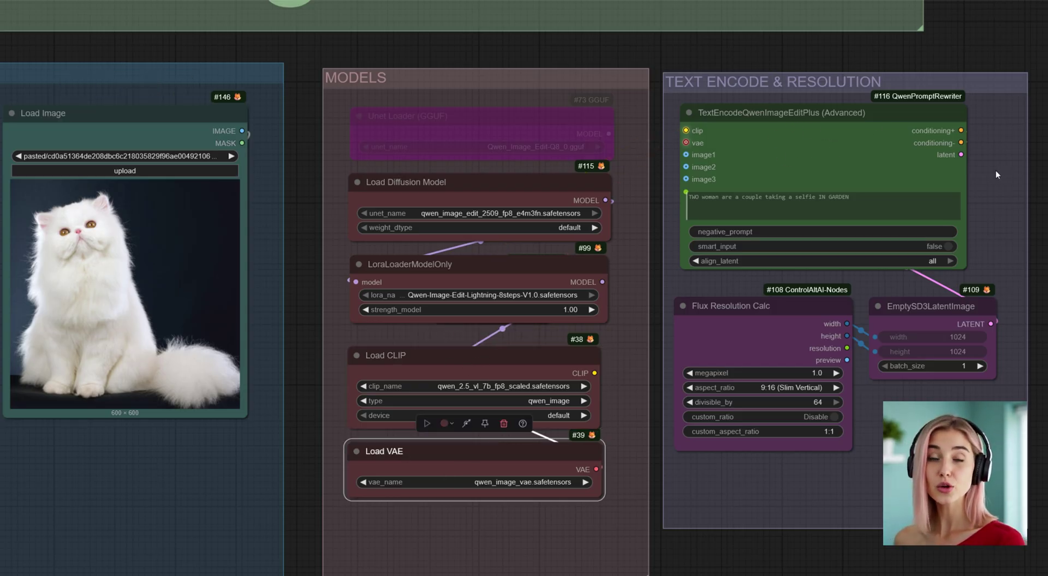
click(772, 307)
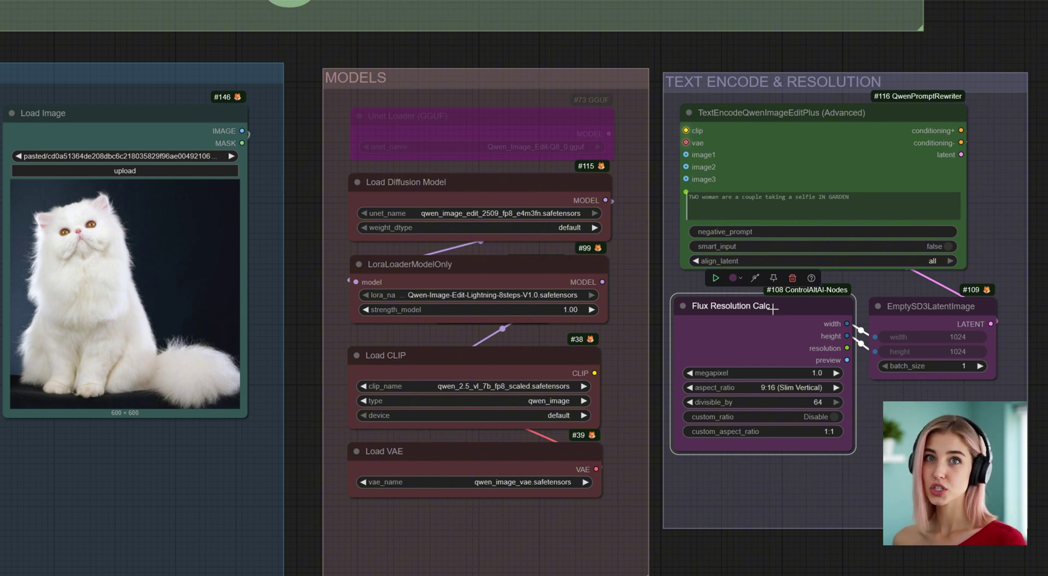
drag(876, 392, 674, 279)
click(583, 279)
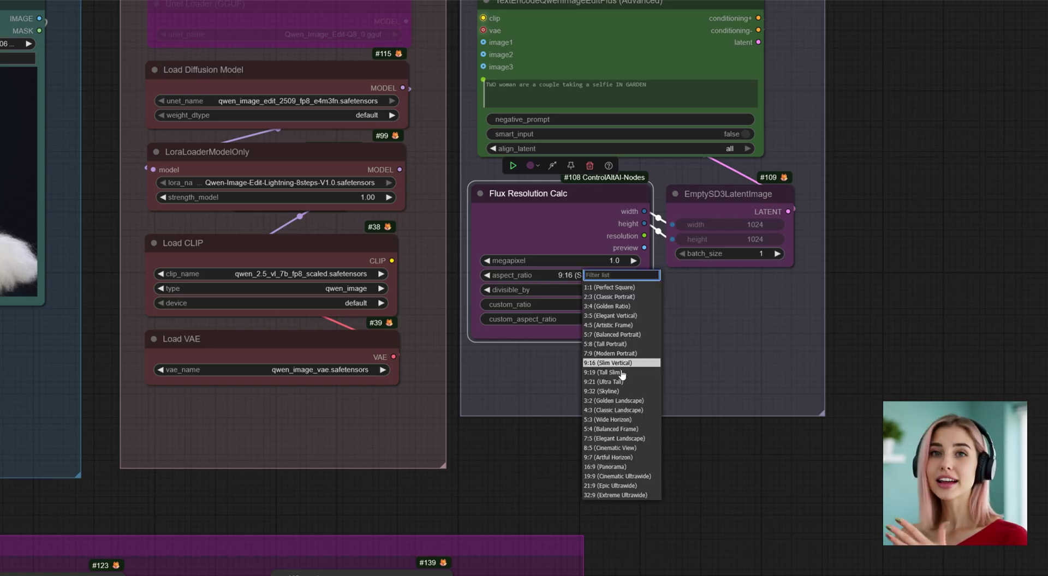
click(702, 315)
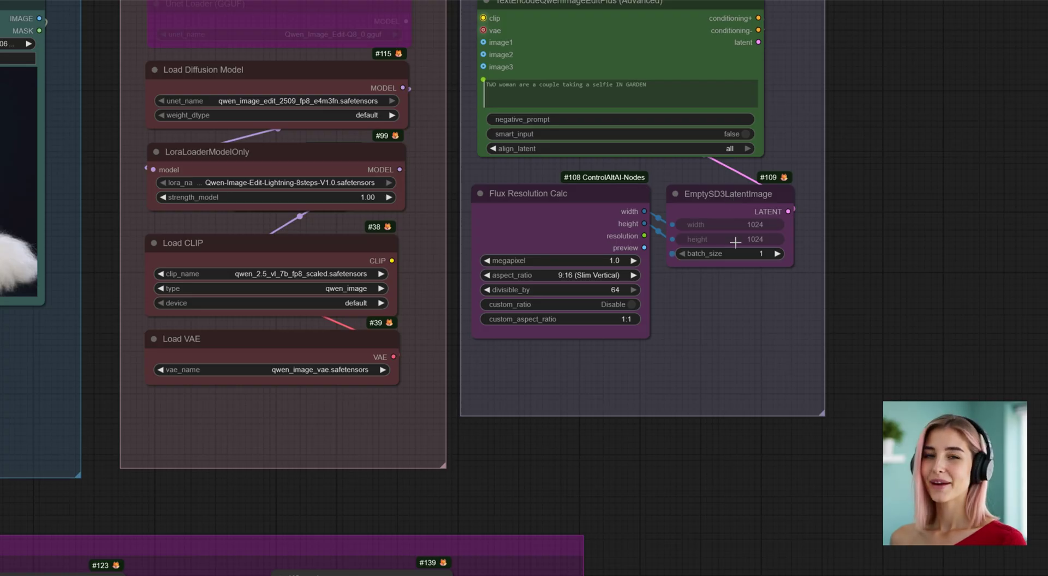
drag(694, 317, 735, 392)
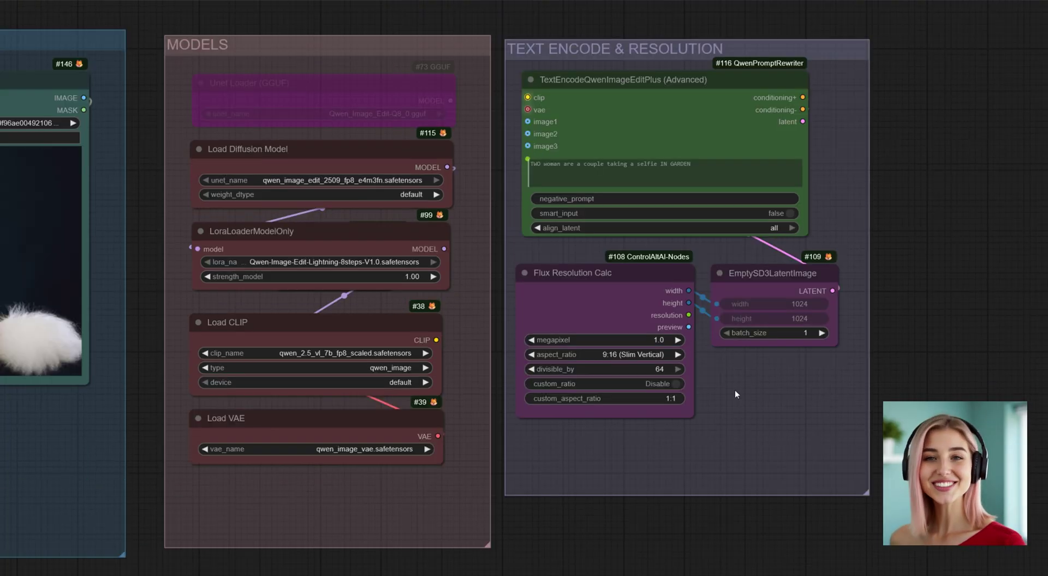
Step: Extend the Multiline String prompt with "and women is holding a cat"
scroll(425, 368, down, 3)
drag(350, 259, 653, 345)
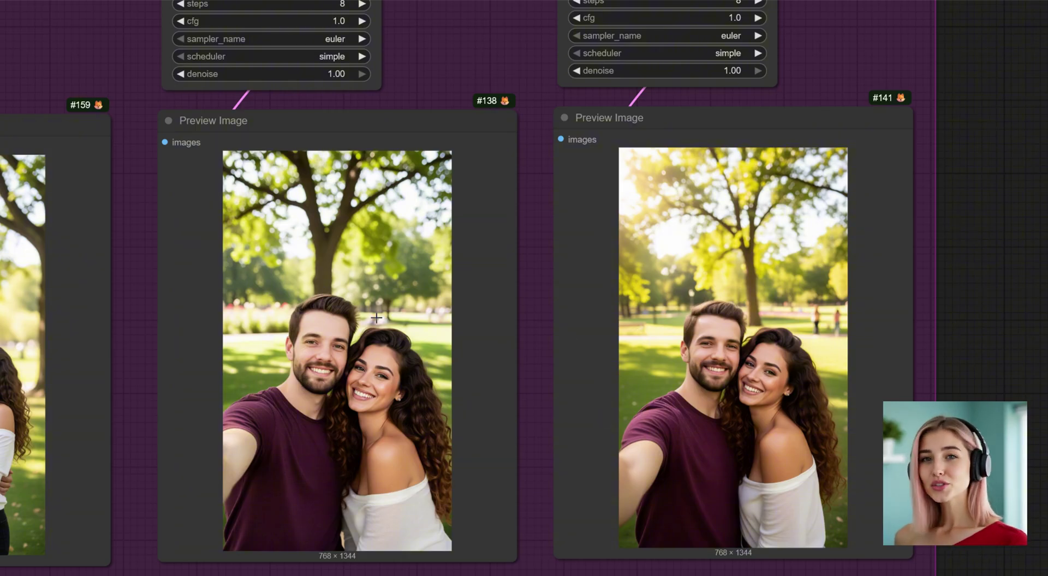
scroll(484, 327, down, 3)
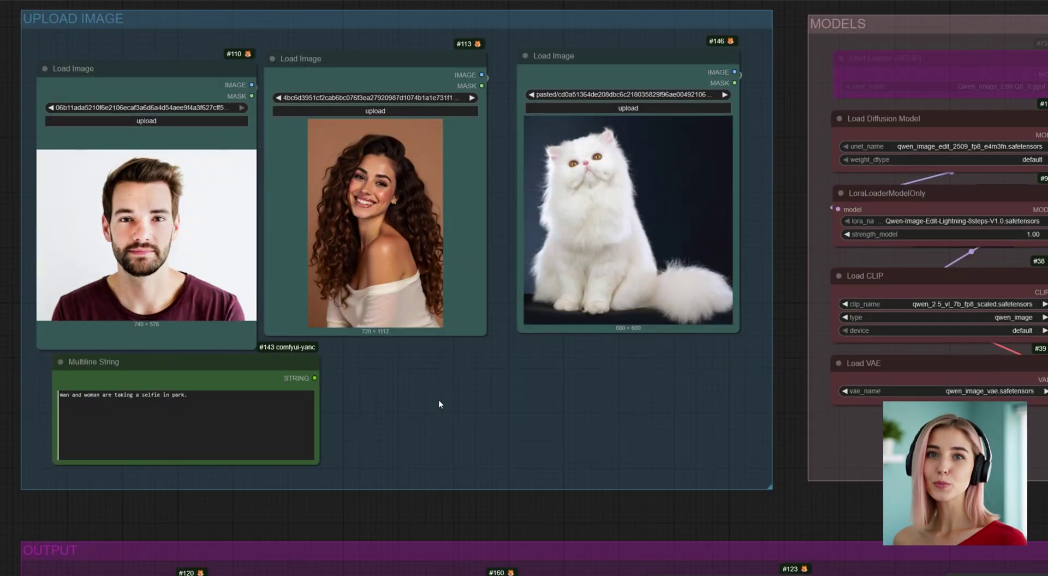
click(223, 392)
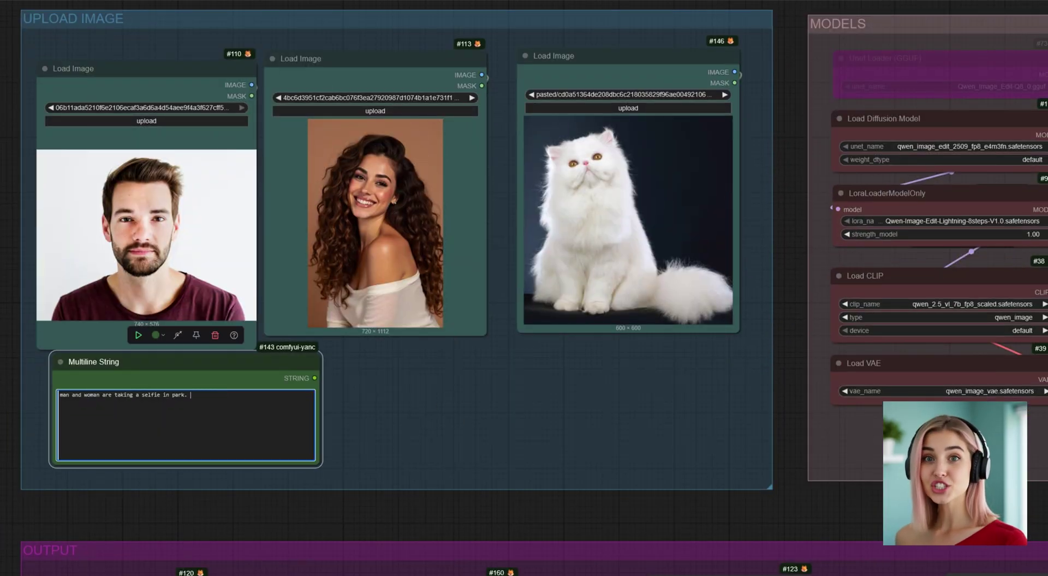
text(and wom)
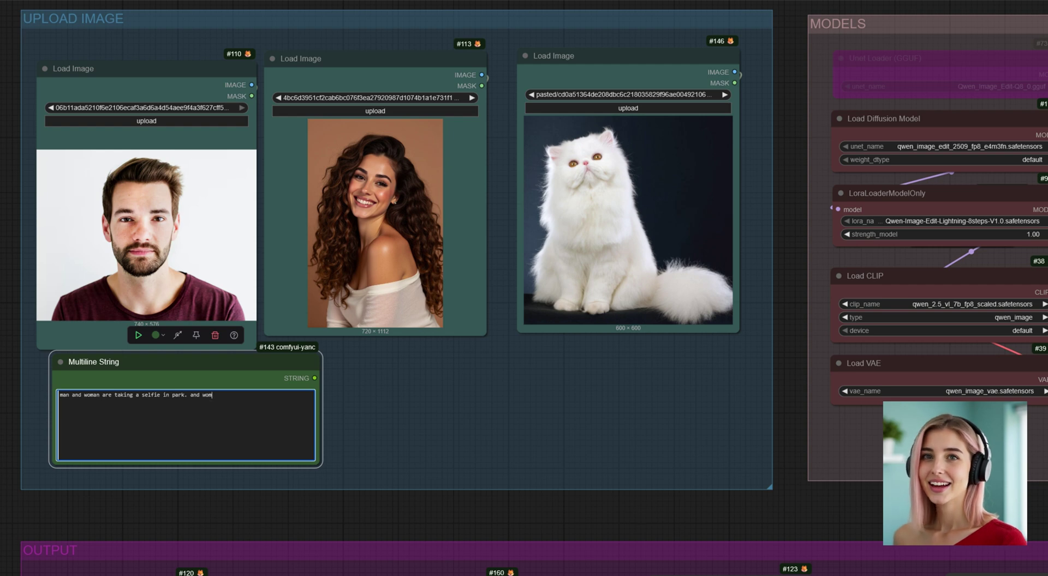
text(en is holding a cat)
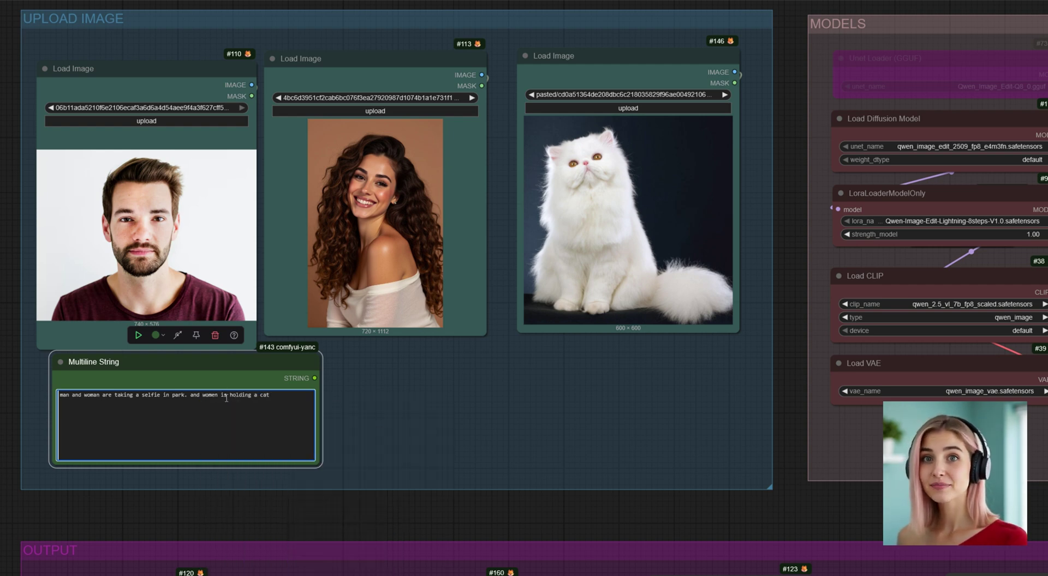
click(441, 408)
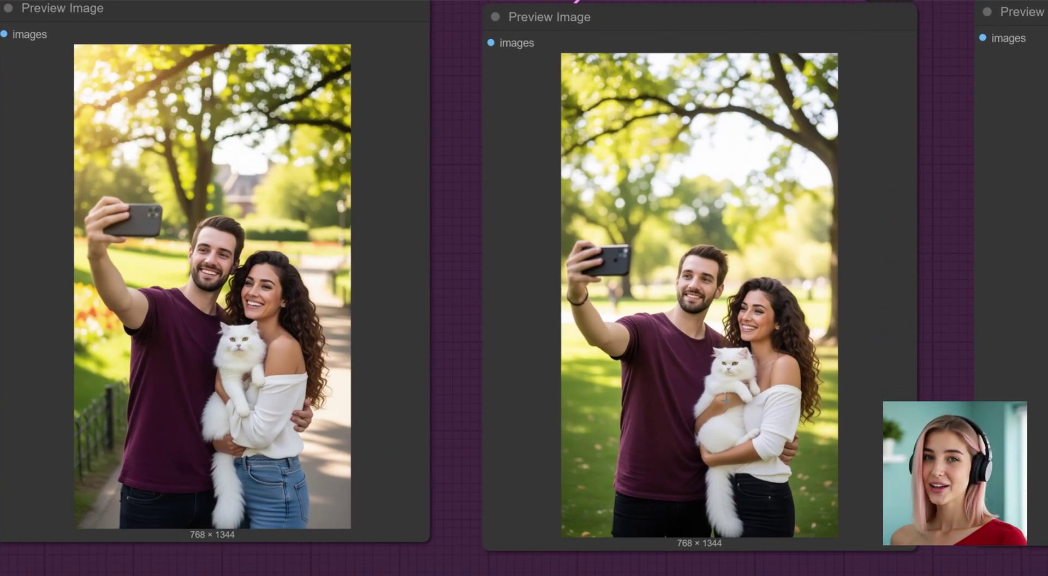
Step: Examine the generated previews of the couple with the cat and the overall three-image workflow layout
scroll(436, 332, up, 2)
scroll(441, 347, down, 1)
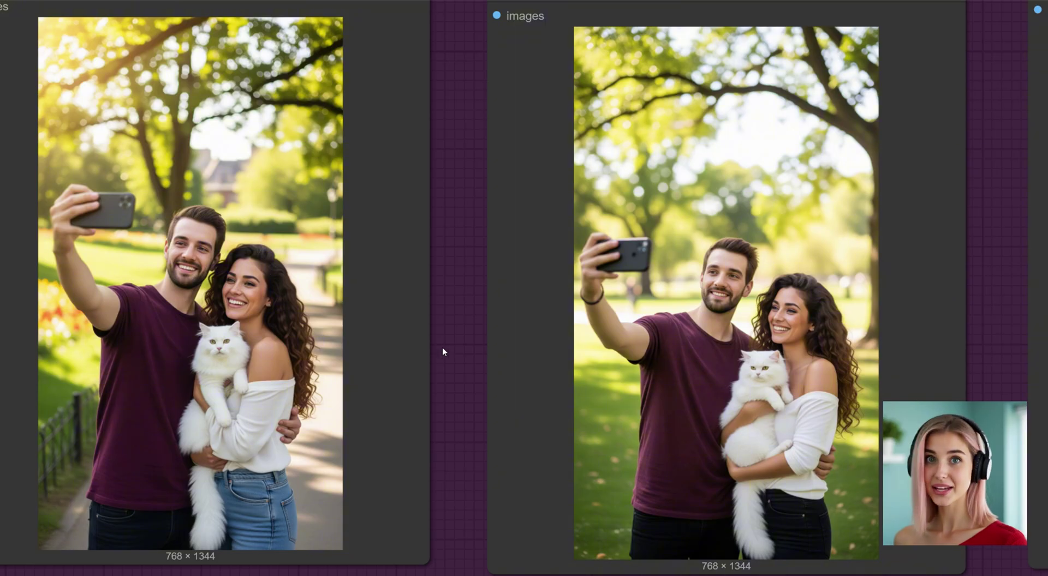
drag(442, 352, 456, 388)
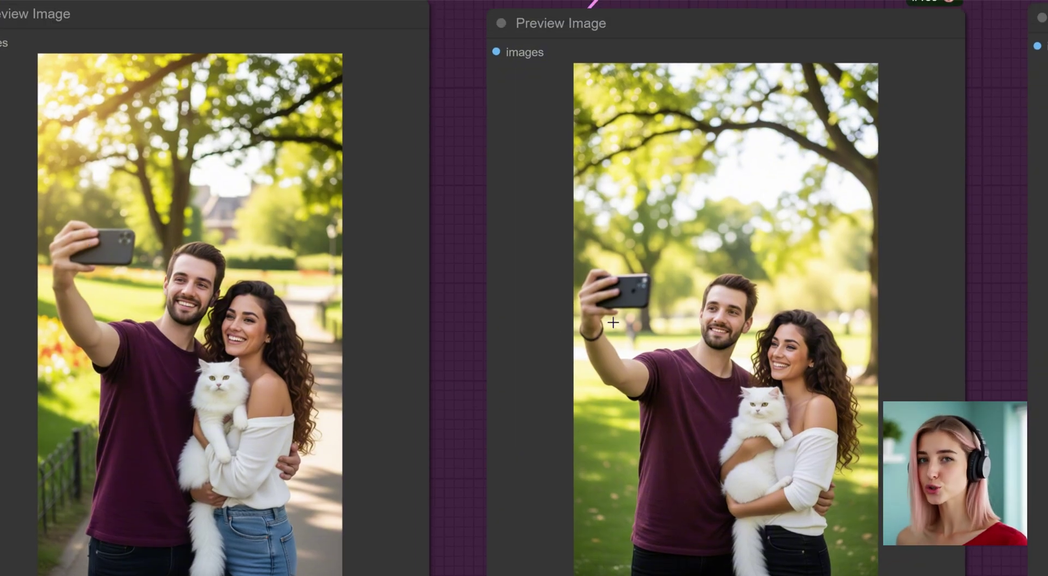
scroll(458, 285, down, 15)
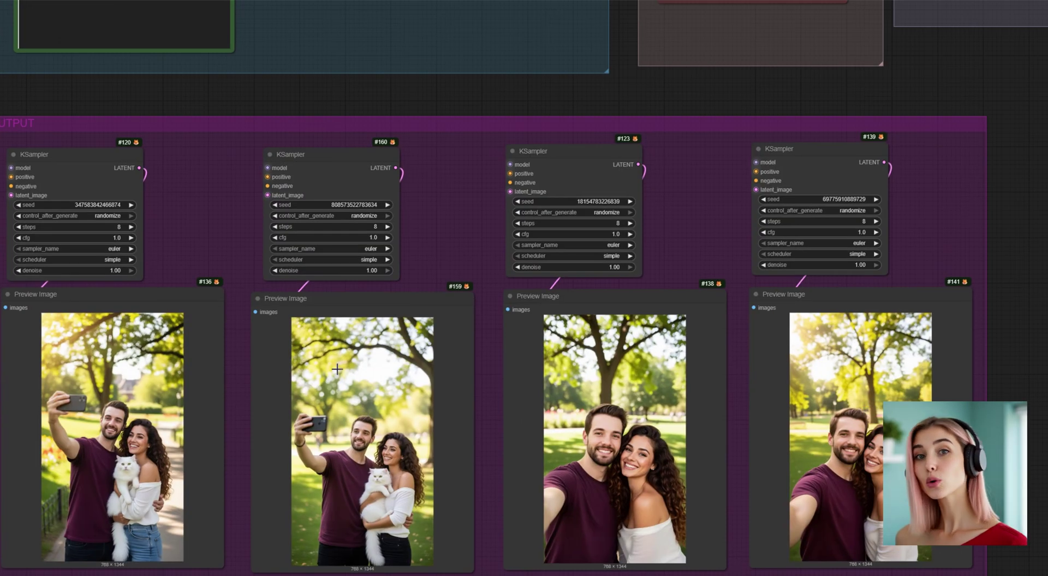
scroll(337, 369, down, 1)
drag(337, 370, 427, 382)
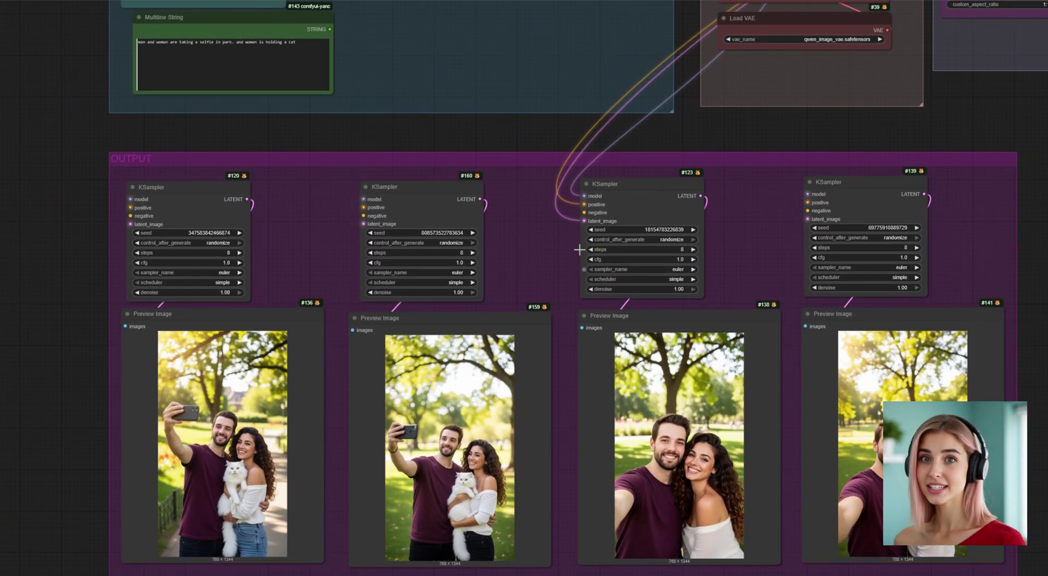
scroll(571, 150, down, 1)
scroll(570, 149, down, 1)
drag(551, 177, 484, 355)
scroll(493, 262, down, 1)
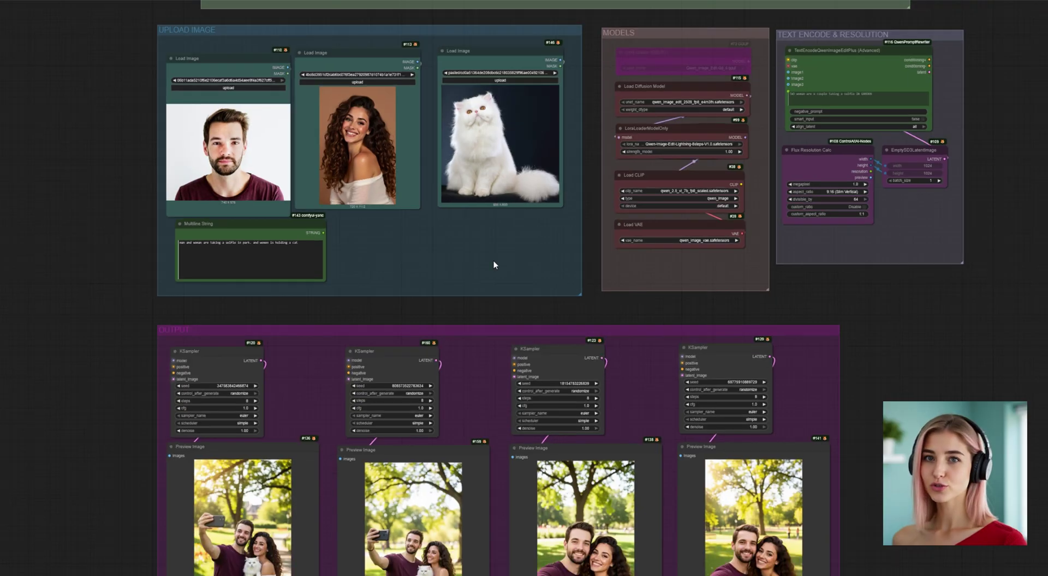
drag(494, 263, 472, 365)
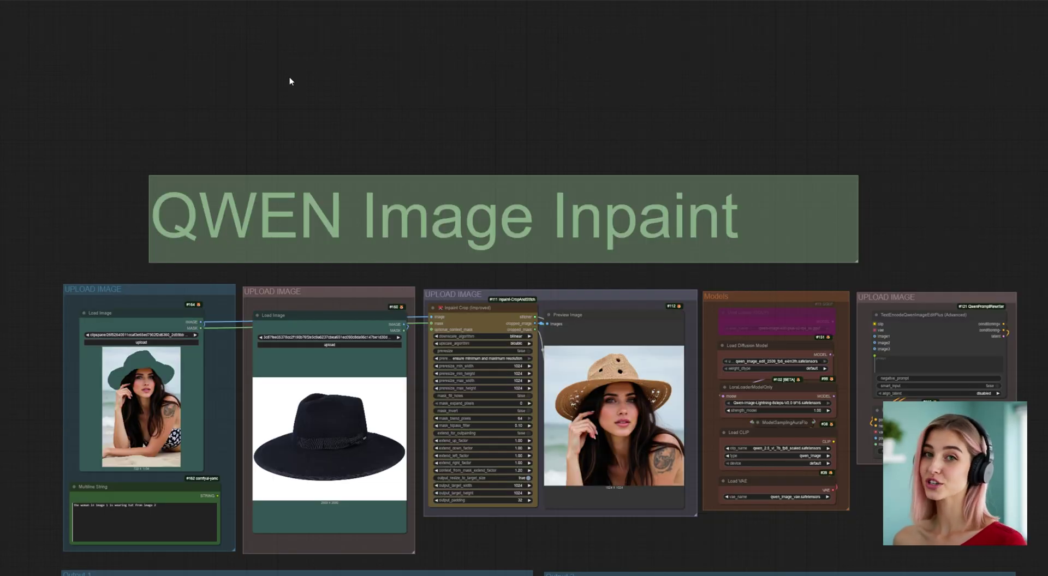
Step: Examine the woman and black hat input images at the start of the QWEN Image Inpaint workflow
scroll(400, 158, up, 3)
drag(251, 180, 381, 72)
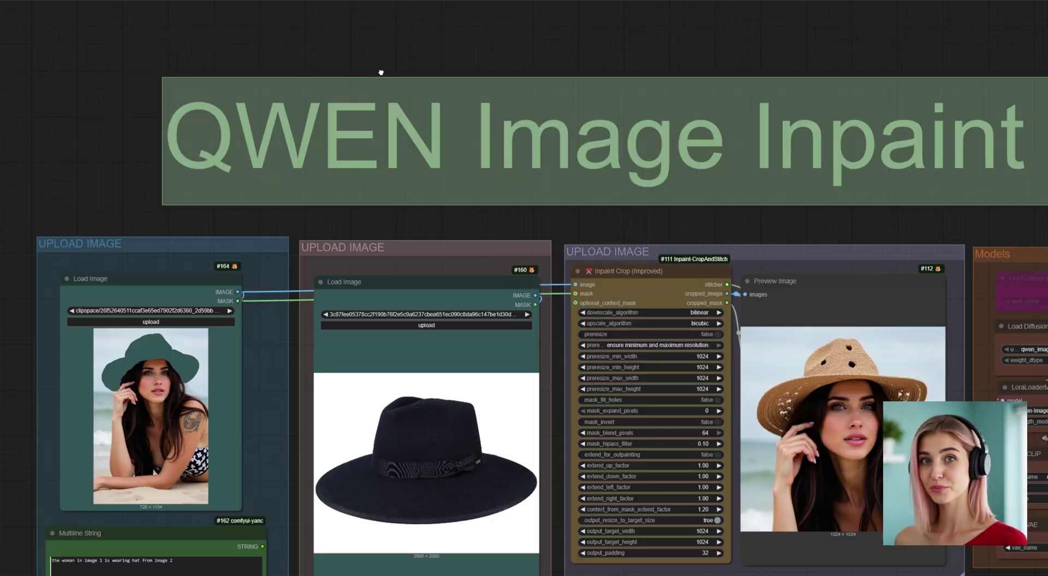
scroll(267, 208, up, 4)
scroll(263, 213, down, 2)
drag(260, 216, 350, 152)
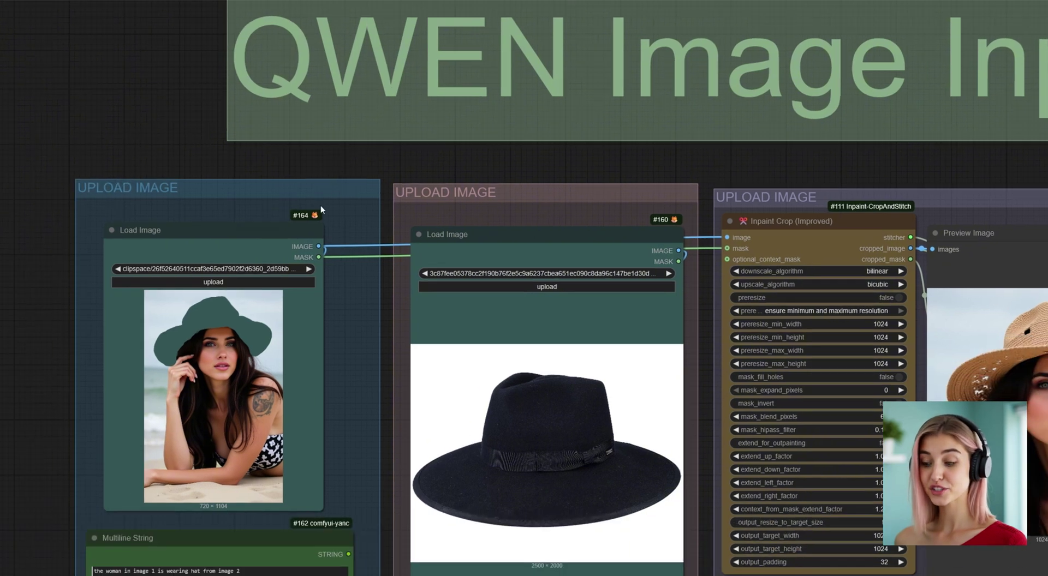
scroll(320, 204, up, 4)
scroll(343, 347, down, 2)
drag(345, 352, 456, 292)
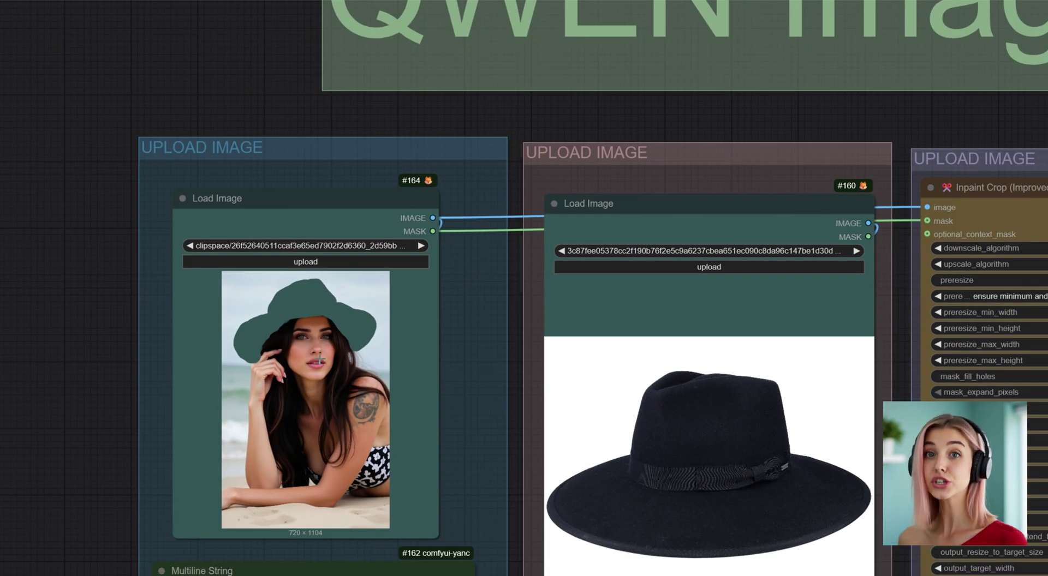
scroll(377, 346, down, 2)
drag(385, 346, 303, 345)
scroll(331, 334, up, 2)
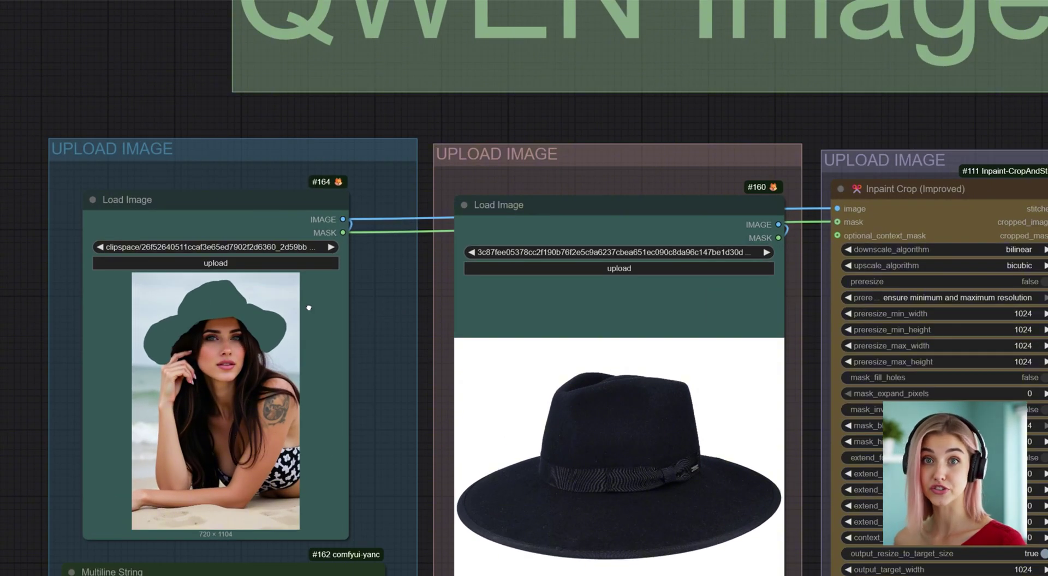
drag(308, 307, 243, 244)
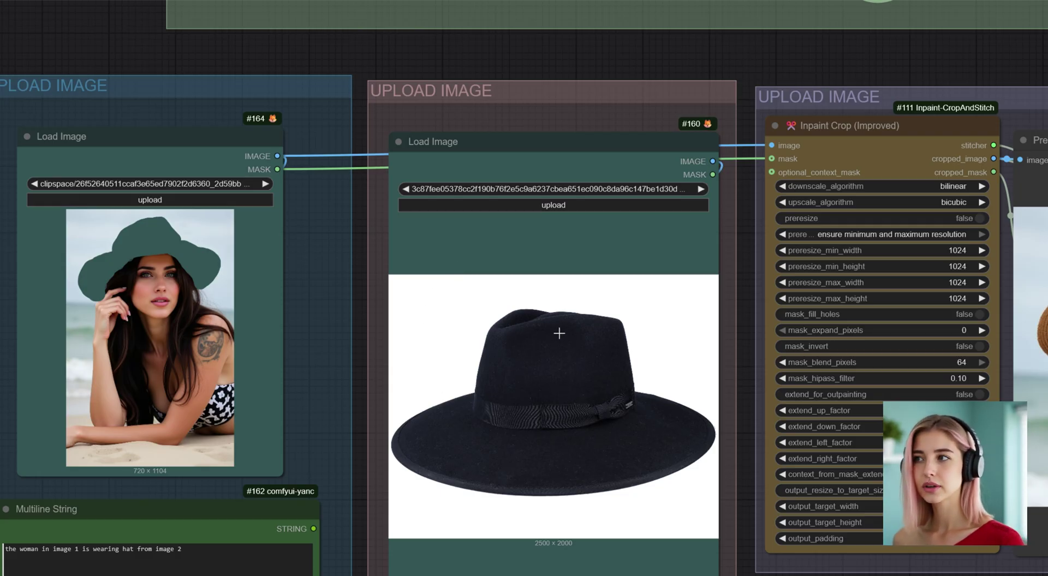
scroll(358, 311, down, 1)
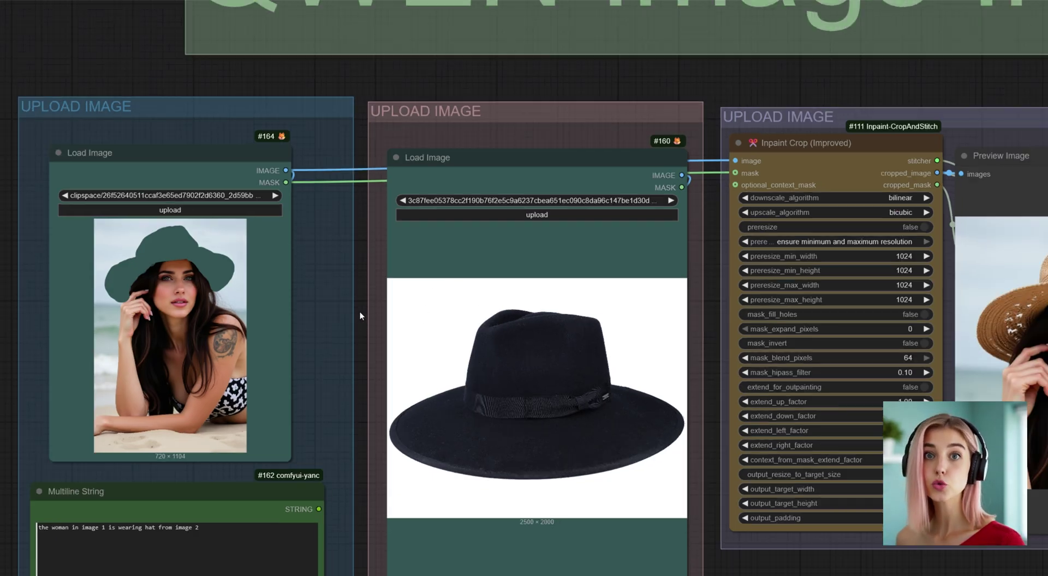
Step: Open the woman's image in the MaskEditor and clear its existing mask
drag(358, 311, 555, 335)
scroll(418, 300, up, 3)
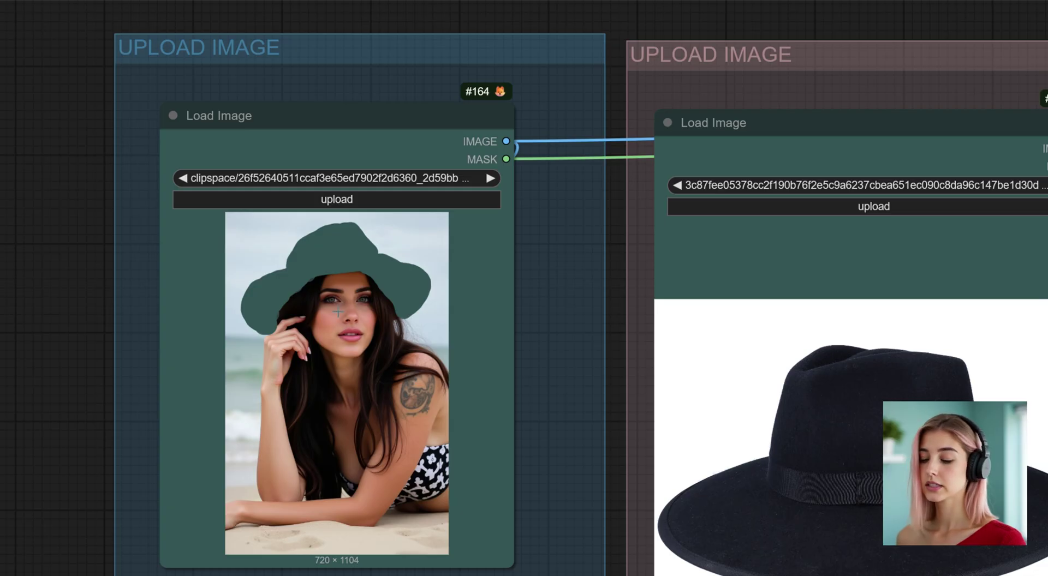
right_click(339, 276)
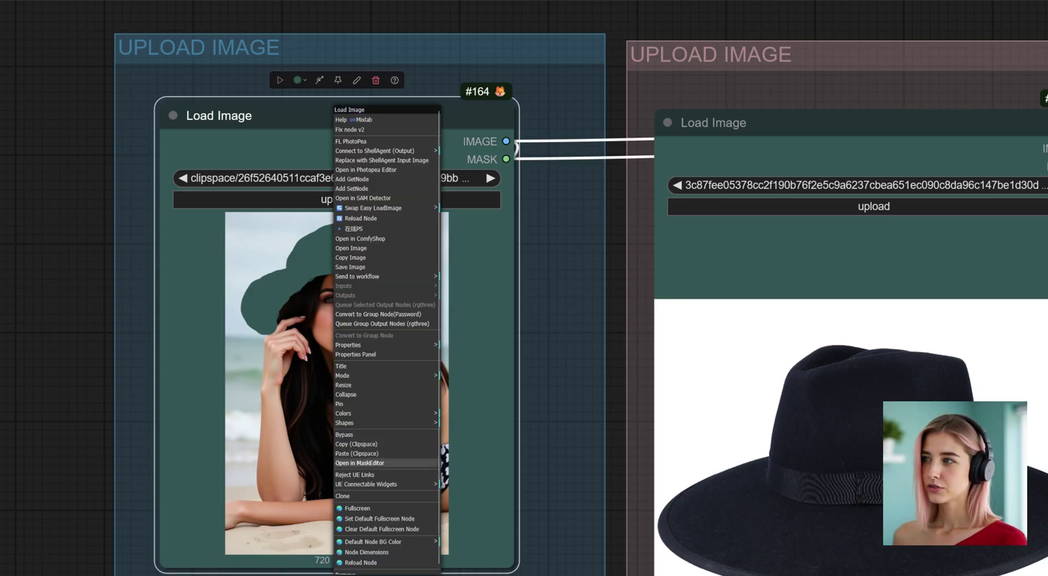
click(360, 462)
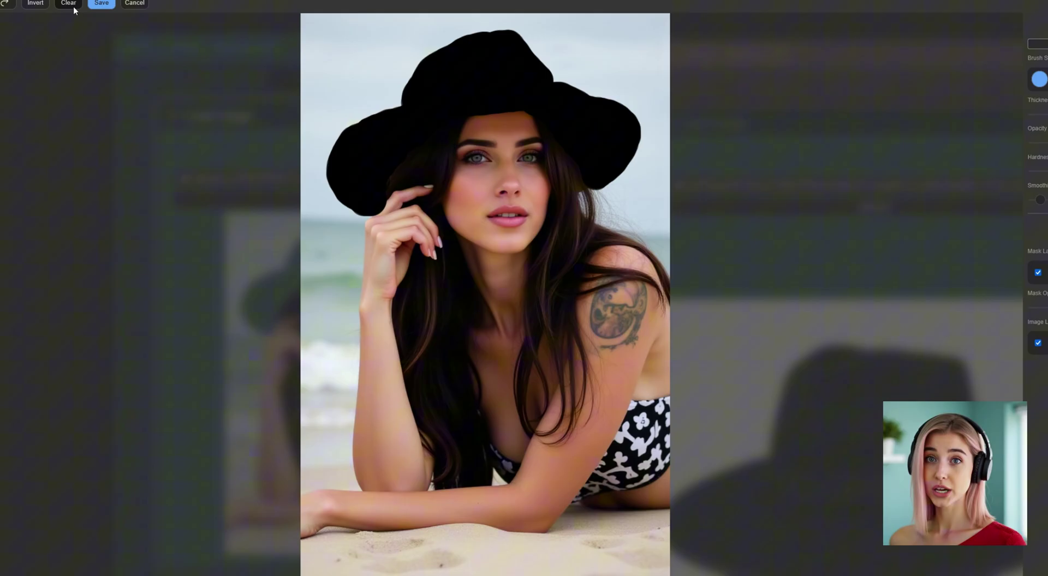
click(73, 5)
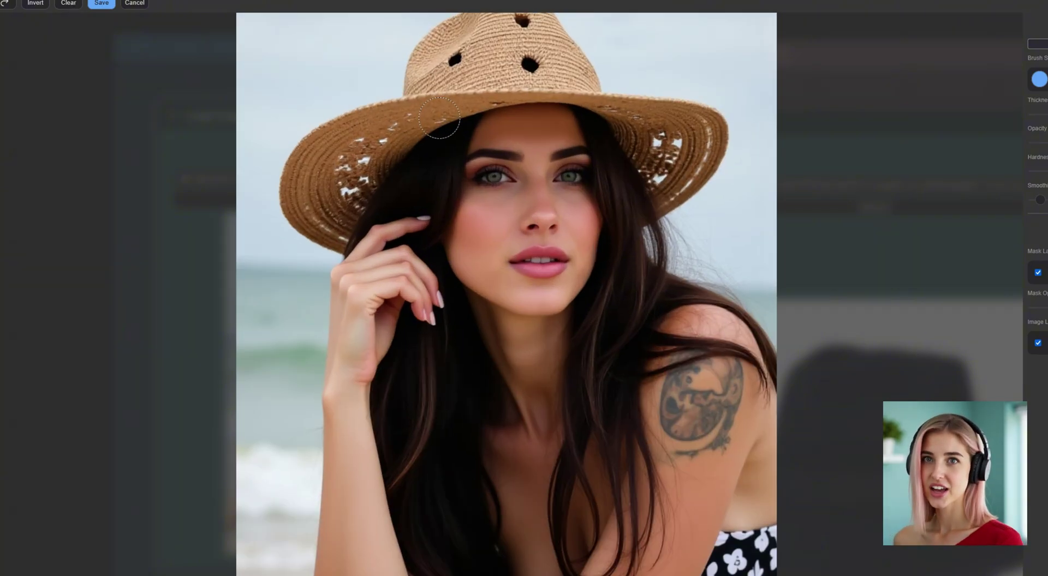
Step: Paint a new mask over the straw hat's brim and crown, and save the mask
scroll(440, 125, up, 2)
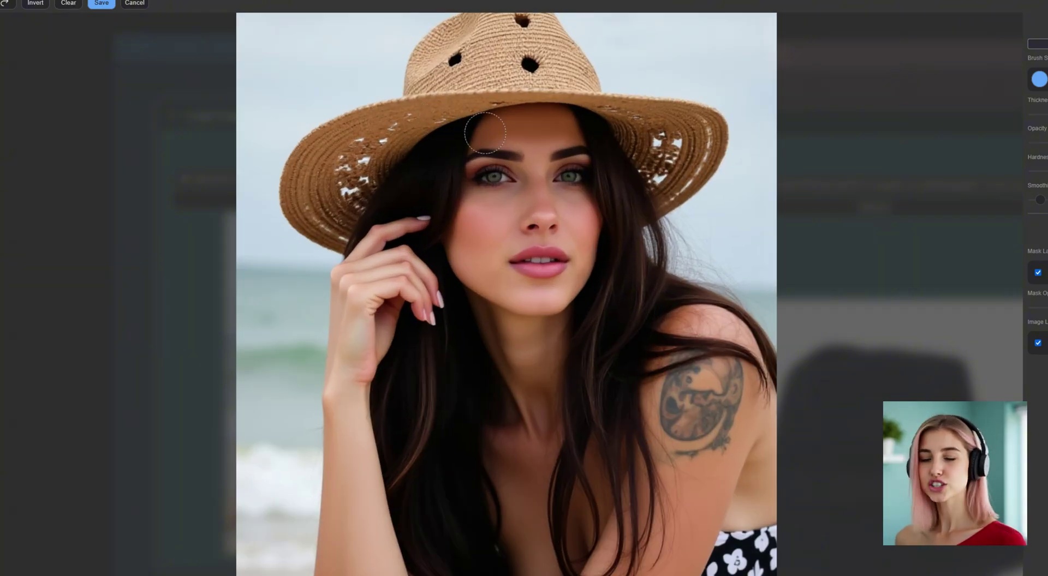
scroll(485, 133, down, 2)
scroll(450, 139, down, 1)
scroll(449, 229, up, 5)
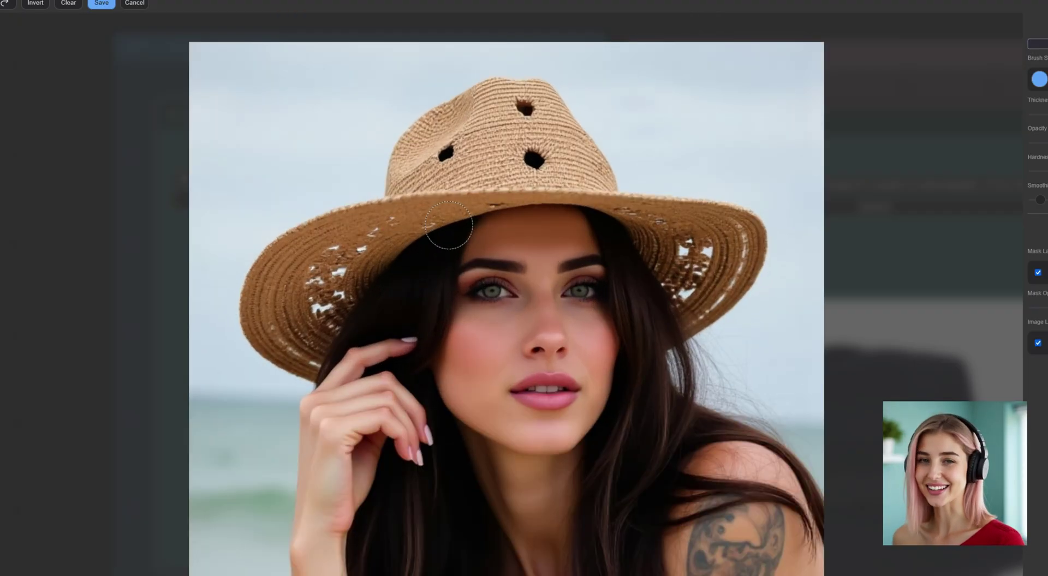
mouse_move(270, 382)
mouse_down()
mouse_move(230, 334)
mouse_move(226, 302)
mouse_move(245, 278)
mouse_move(223, 340)
mouse_move(249, 367)
mouse_move(250, 275)
mouse_move(315, 234)
mouse_move(552, 178)
mouse_move(628, 176)
mouse_move(803, 222)
mouse_move(799, 277)
mouse_move(750, 333)
mouse_move(734, 293)
mouse_move(634, 199)
mouse_move(755, 262)
mouse_move(771, 248)
mouse_move(583, 209)
mouse_move(373, 248)
mouse_move(379, 237)
mouse_move(348, 250)
mouse_move(285, 328)
mouse_move(270, 372)
mouse_move(384, 237)
mouse_up()
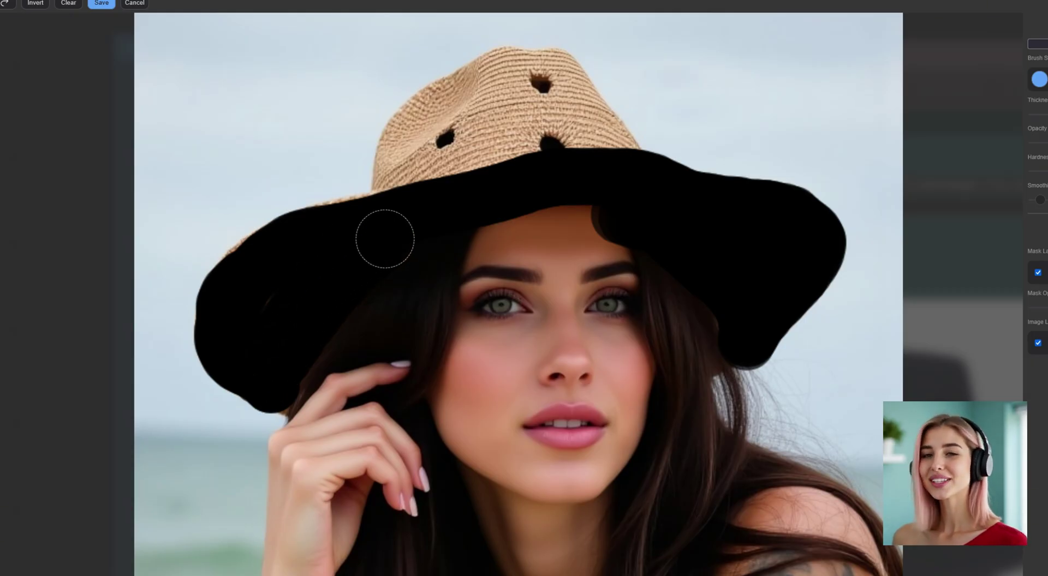
mouse_move(405, 177)
mouse_down()
mouse_move(400, 148)
mouse_move(498, 71)
mouse_move(588, 90)
mouse_move(634, 150)
mouse_move(508, 122)
mouse_move(376, 208)
mouse_move(248, 264)
mouse_move(412, 221)
mouse_up()
click(101, 3)
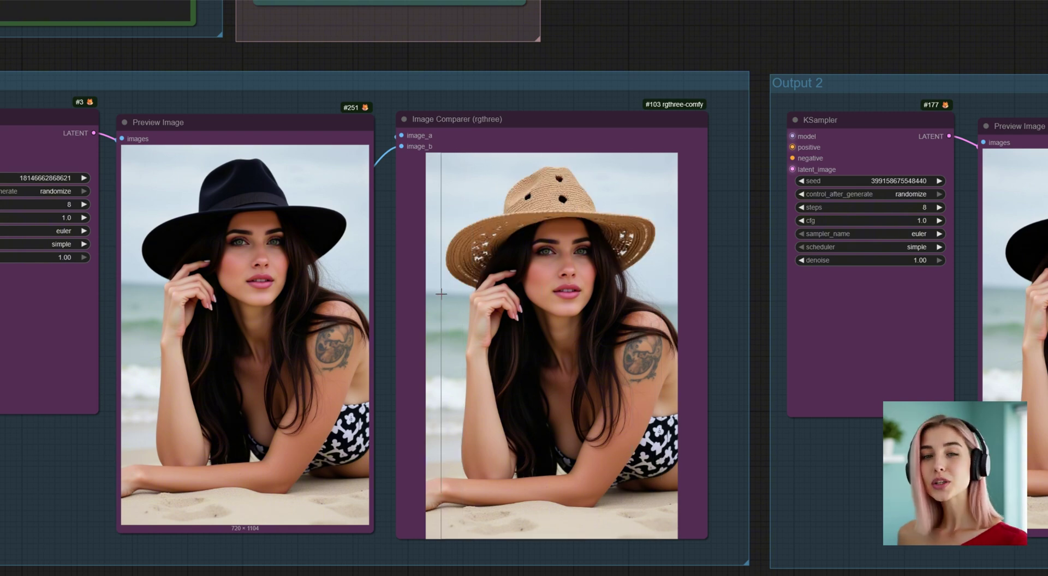
Step: Review the Output 2 inpainting preview beside its Image Comparer view of the straw hat original
scroll(673, 295, down, 1)
scroll(716, 289, down, 6)
drag(716, 289, 366, 298)
scroll(367, 297, up, 2)
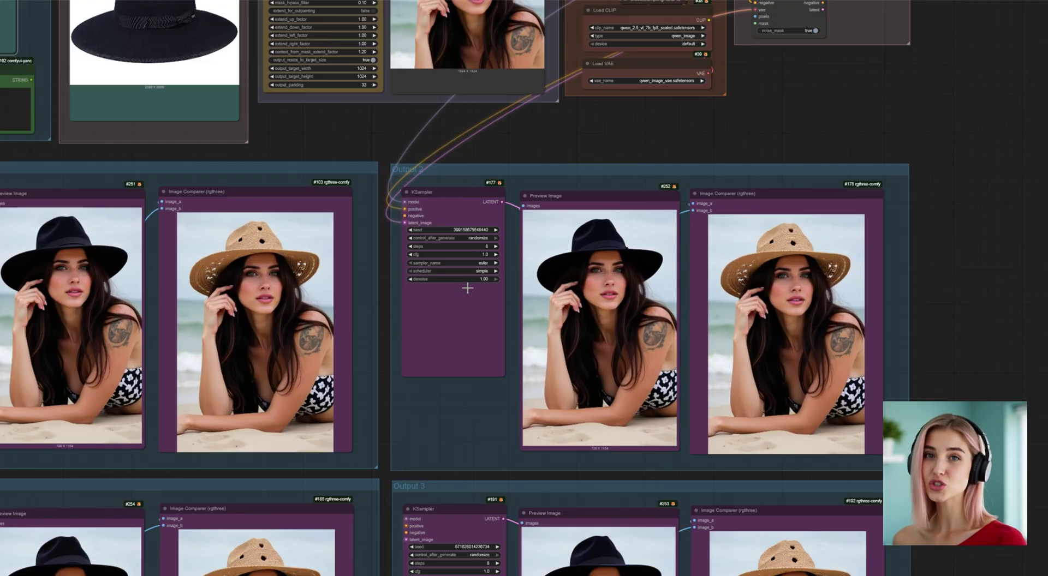
Step: Examine the Inpaint Crop node settings, its cropped preview and the surrounding input and model groups of the QWEN Image Inpaint workflow
scroll(383, 381, up, 1)
drag(371, 377, 480, 245)
scroll(392, 348, down, 1)
drag(479, 96, 521, 522)
scroll(482, 353, up, 3)
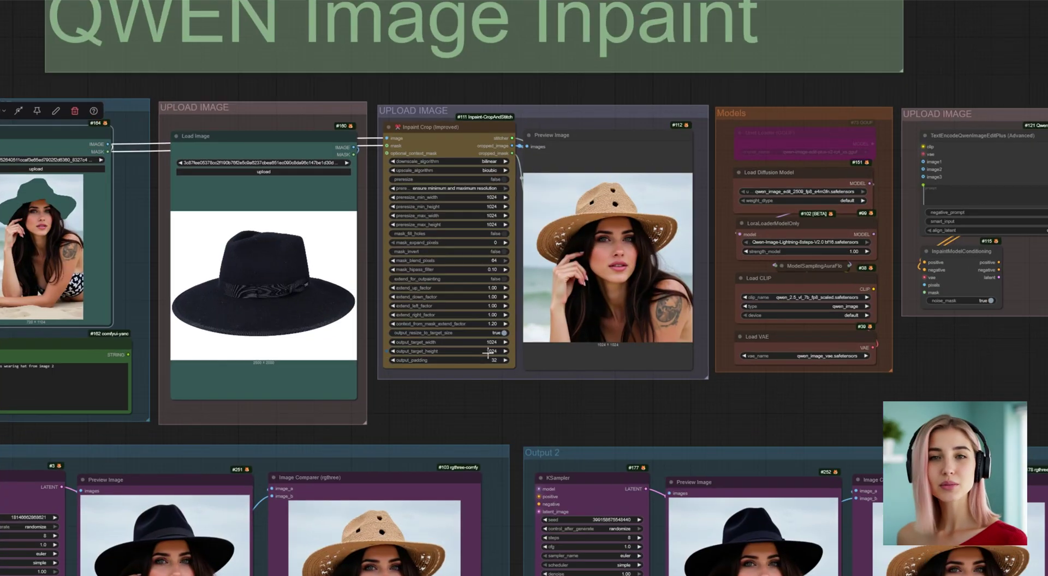
scroll(563, 401, down, 3)
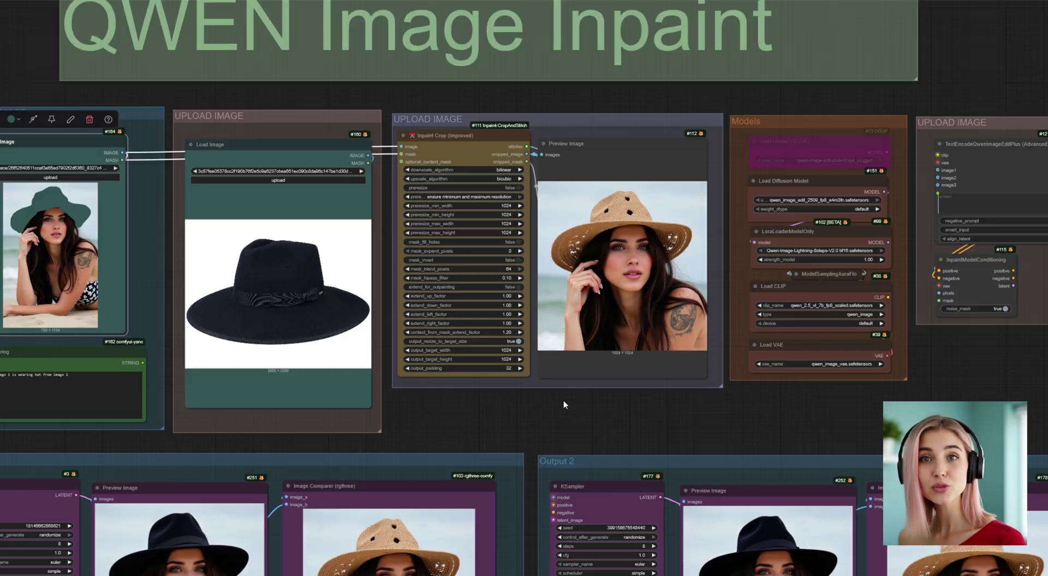
drag(563, 400, 603, 439)
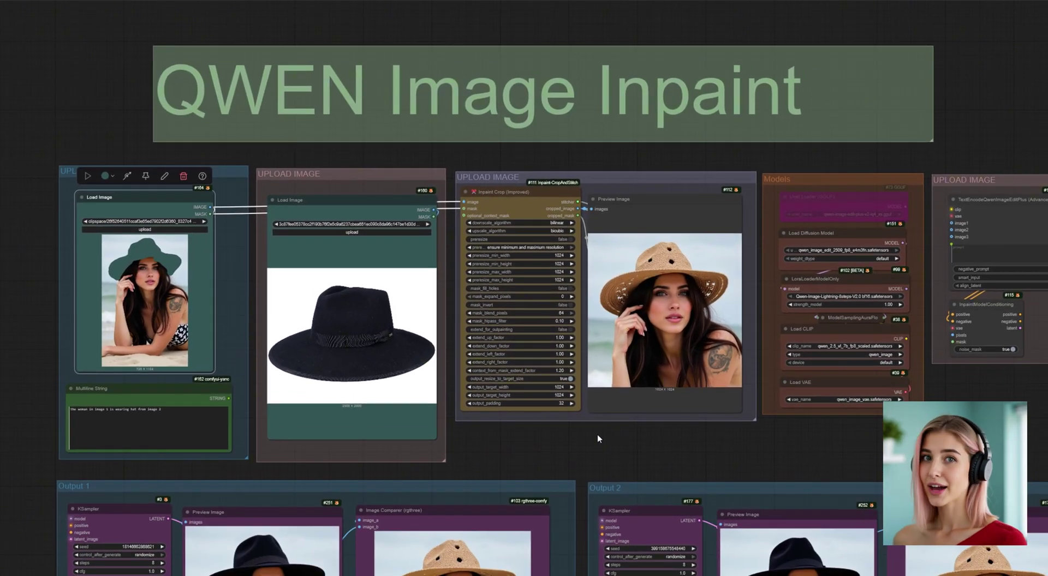
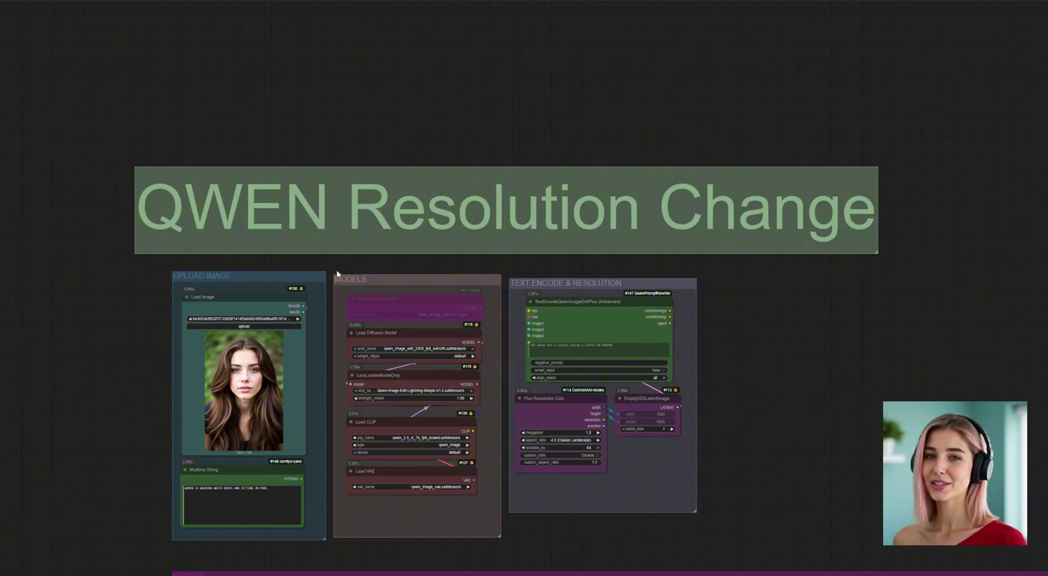
Step: Examine the QWEN Resolution Change workflow's portrait input, model loaders and the prompt about the white dress and park
scroll(337, 274, up, 3)
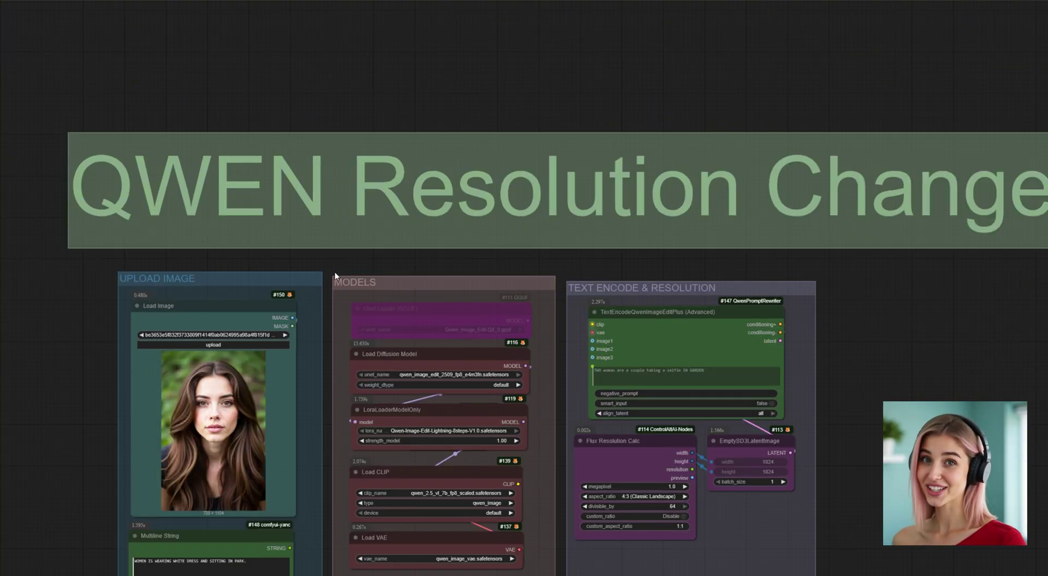
scroll(335, 272, up, 4)
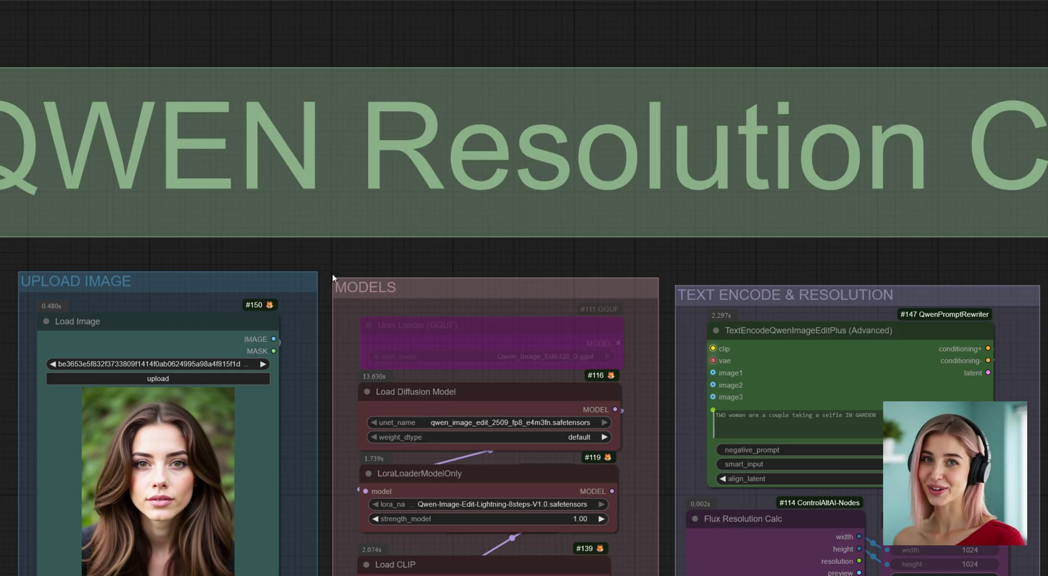
scroll(307, 278, up, 3)
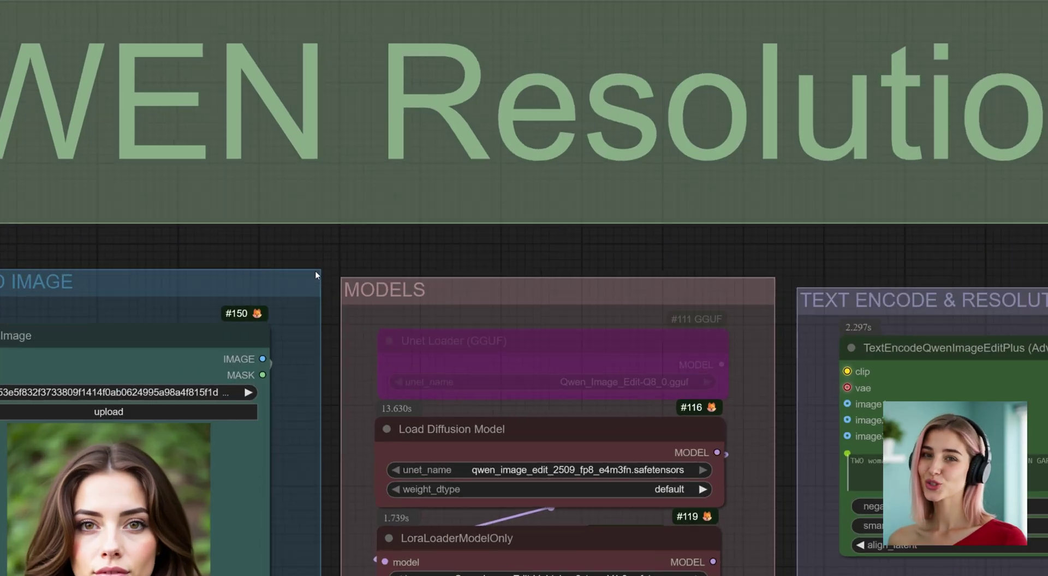
drag(316, 271, 512, 126)
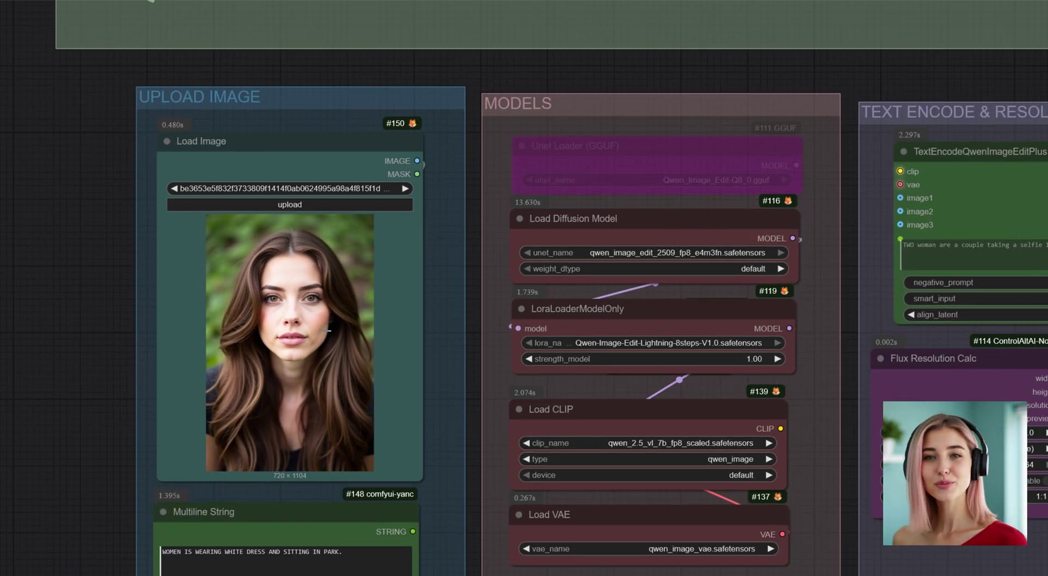
scroll(448, 356, up, 1)
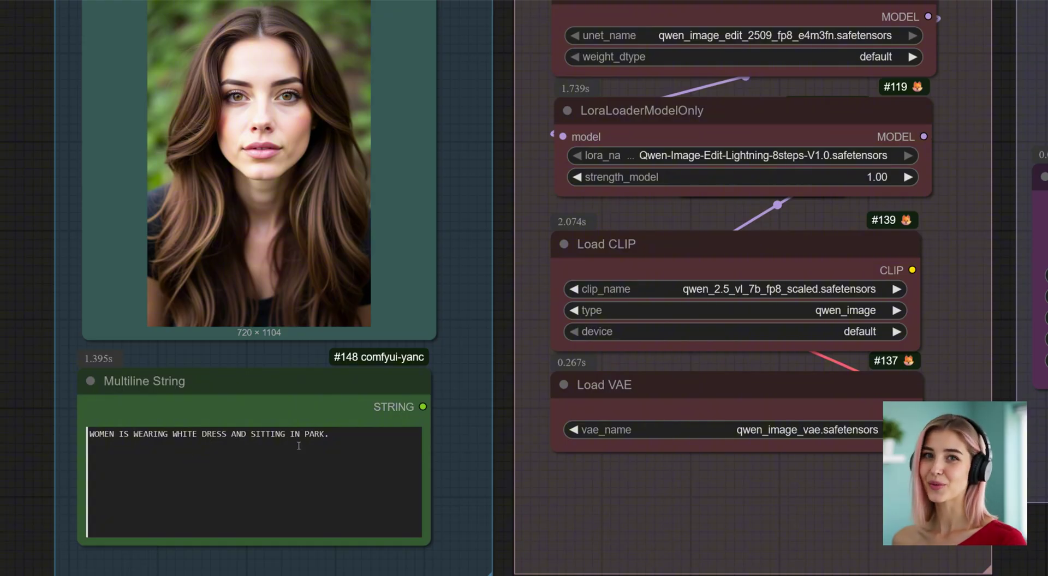
drag(342, 439, 212, 443)
click(158, 460)
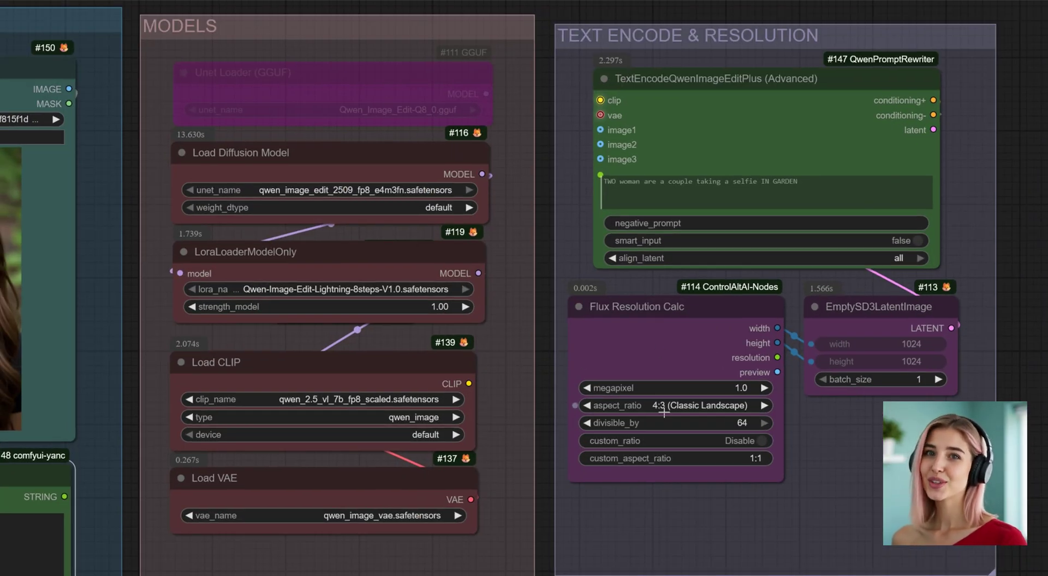
Step: Look through the aspect ratio choices in the Flux Resolution Calc node and pick 4:3 (Classic Landscape)
click(664, 412)
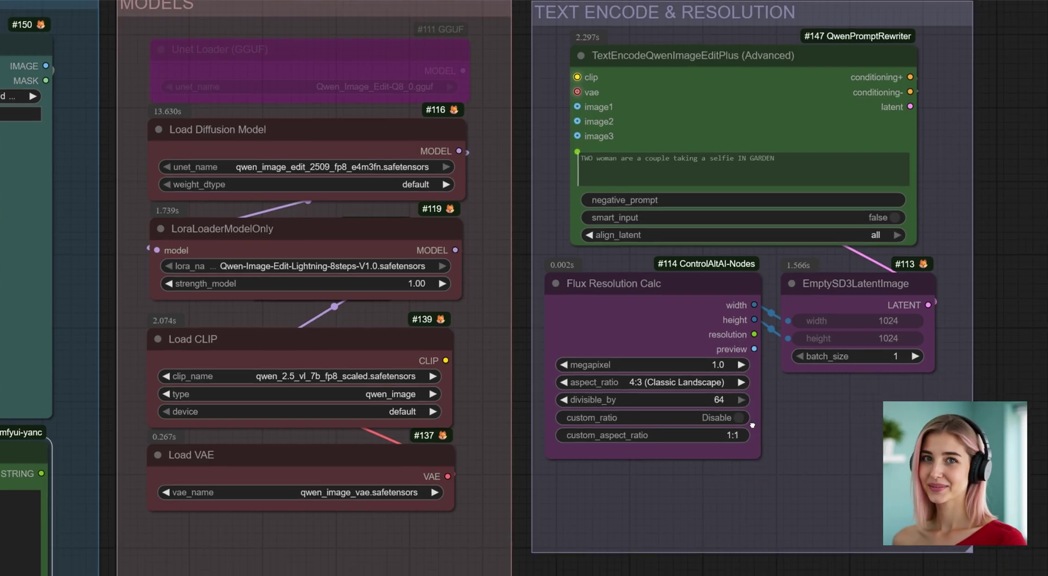
click(710, 379)
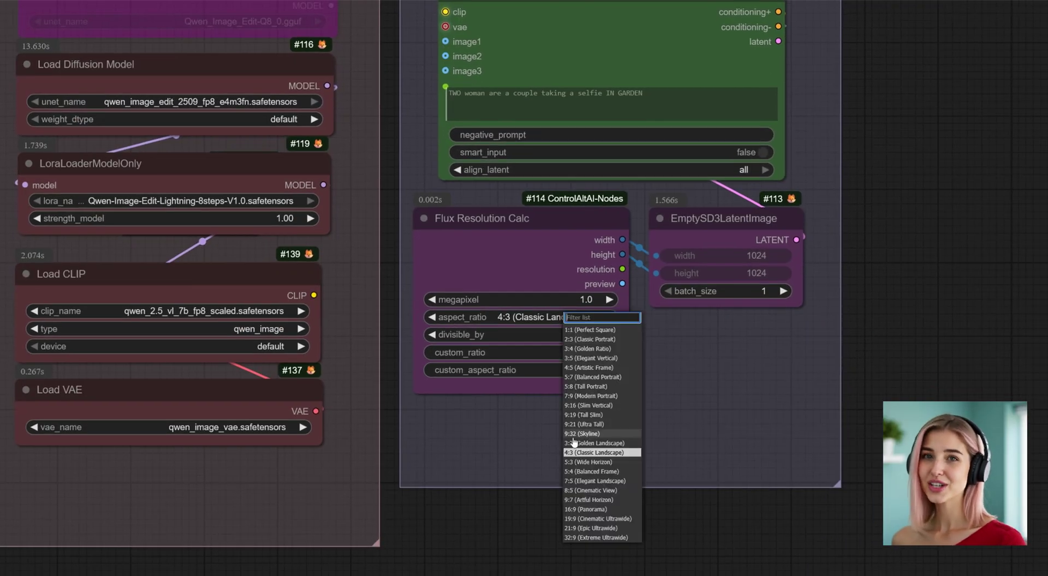
click(581, 452)
click(589, 317)
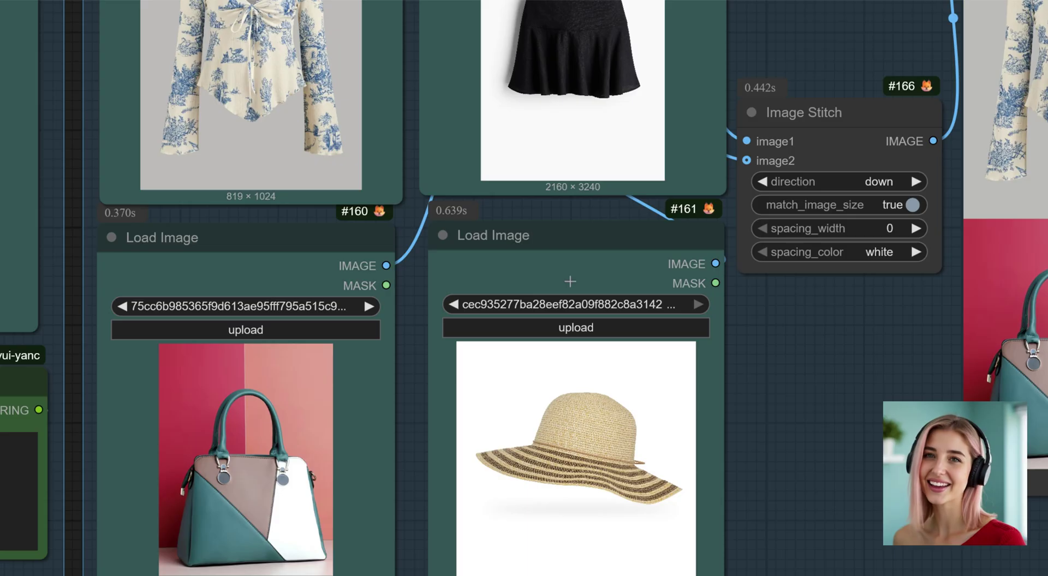
Step: Bypass the Load Image nodes holding the straw hat and the black skirt
click(549, 246)
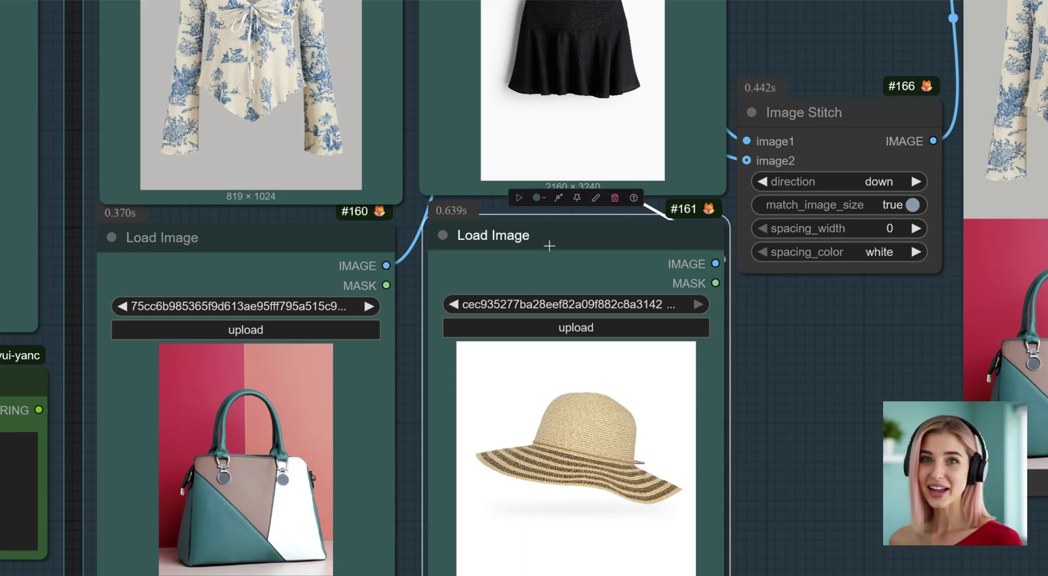
key(ctrl+b)
scroll(549, 246, down, 2)
drag(535, 121, 530, 145)
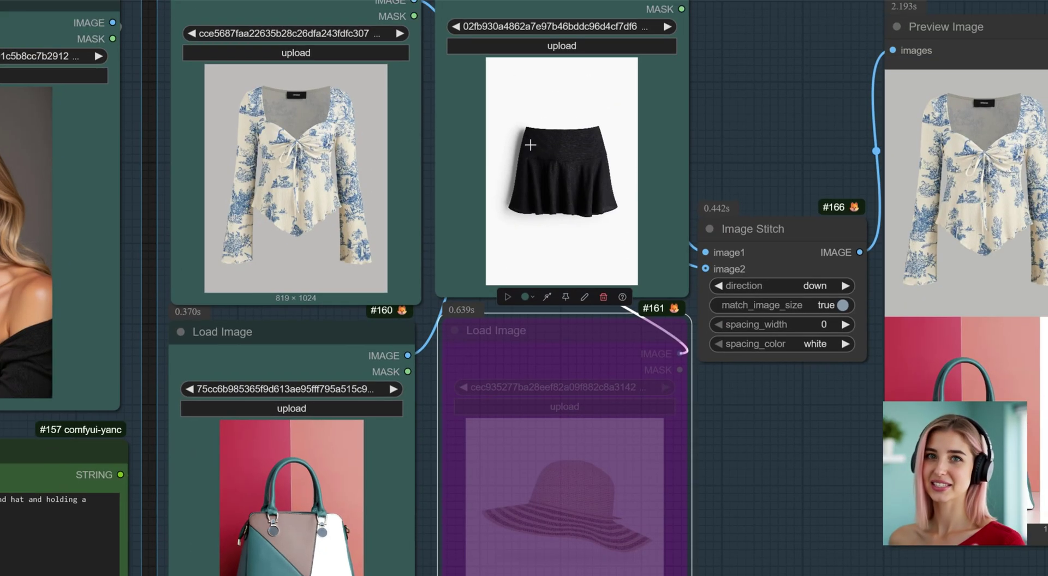
click(553, 107)
key(ctrl+b)
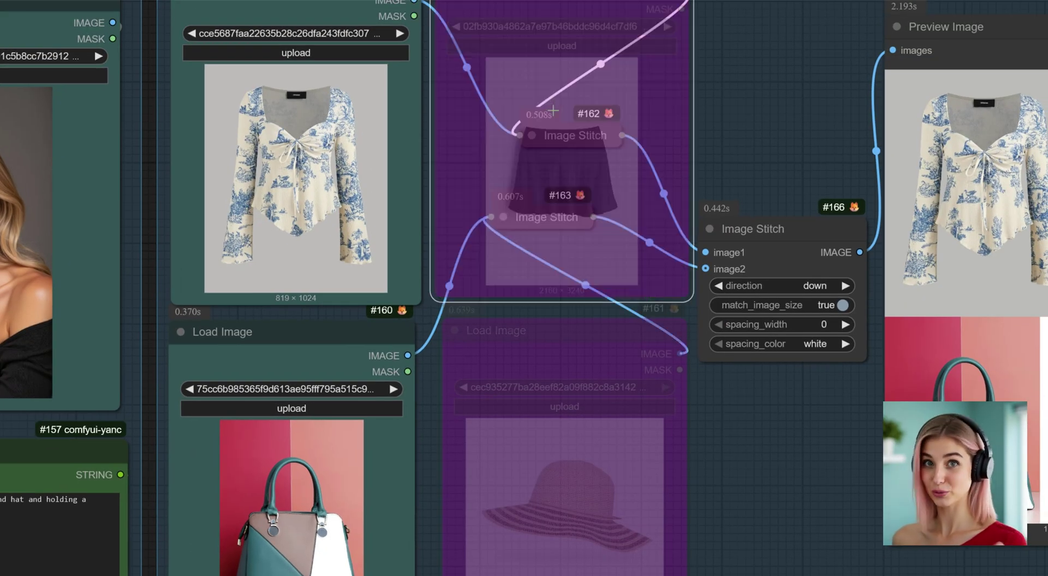
Step: Re-enable the bypassed skirt and straw hat Load Image nodes
key(ctrl+b)
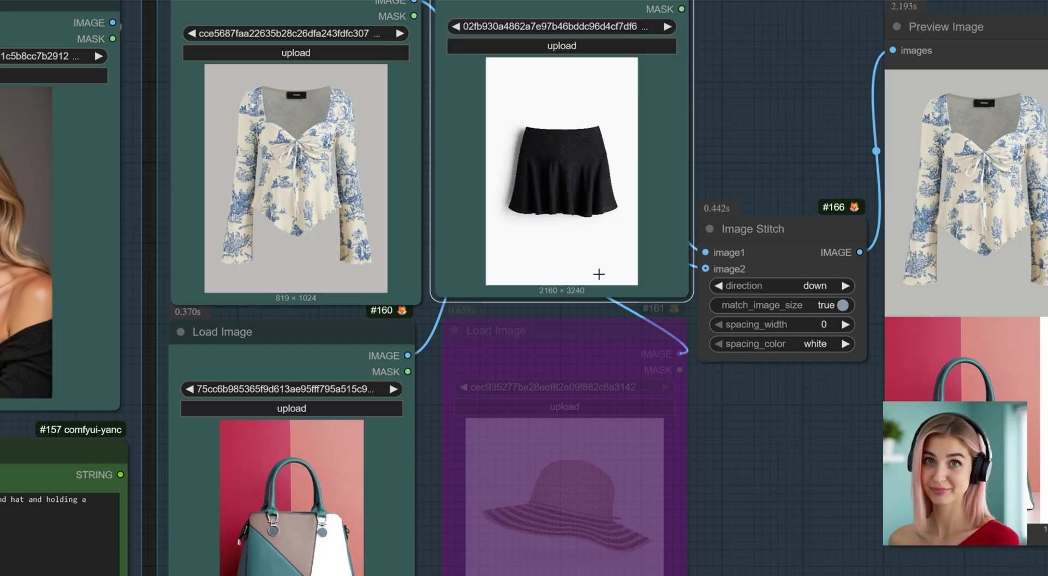
click(574, 341)
key(ctrl+b)
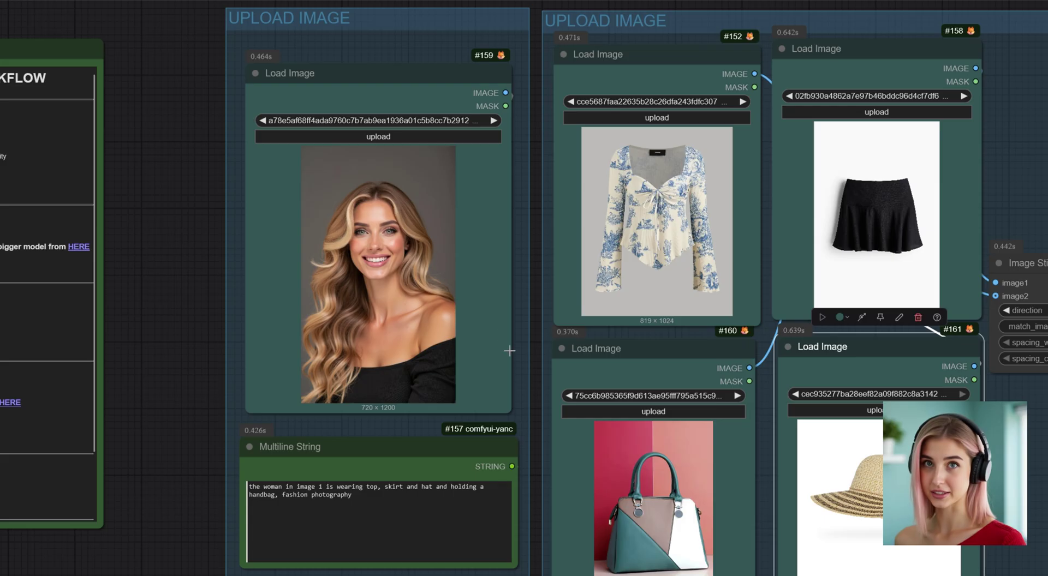
Step: Read the Multiline String prompt describing the woman's top, skirt, hat and handbag
drag(513, 353, 522, 270)
scroll(231, 437, up, 3)
scroll(257, 420, up, 3)
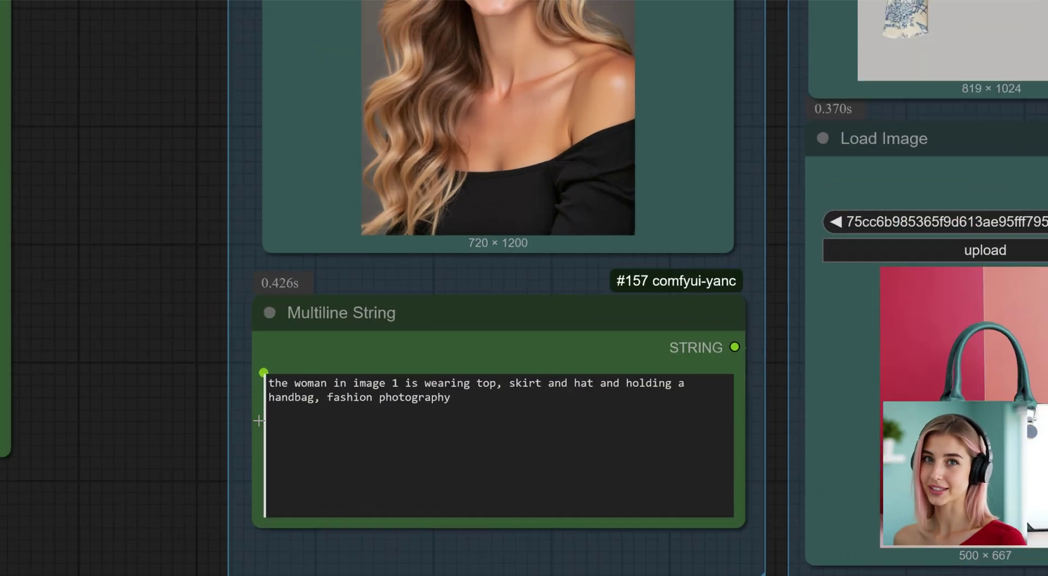
drag(257, 420, 197, 450)
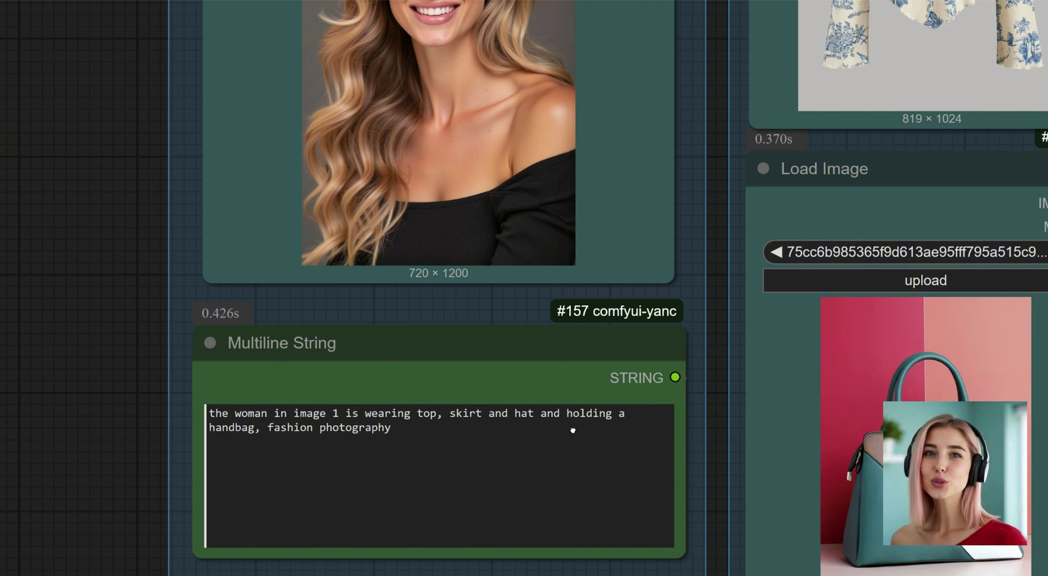
drag(572, 430, 279, 510)
Step: View the aspect ratio choices in the outfit workflow's Flux Resolution Calc node and close the list without choosing one
scroll(658, 354, down, 6)
drag(873, 336, 229, 404)
drag(895, 430, 393, 420)
click(825, 365)
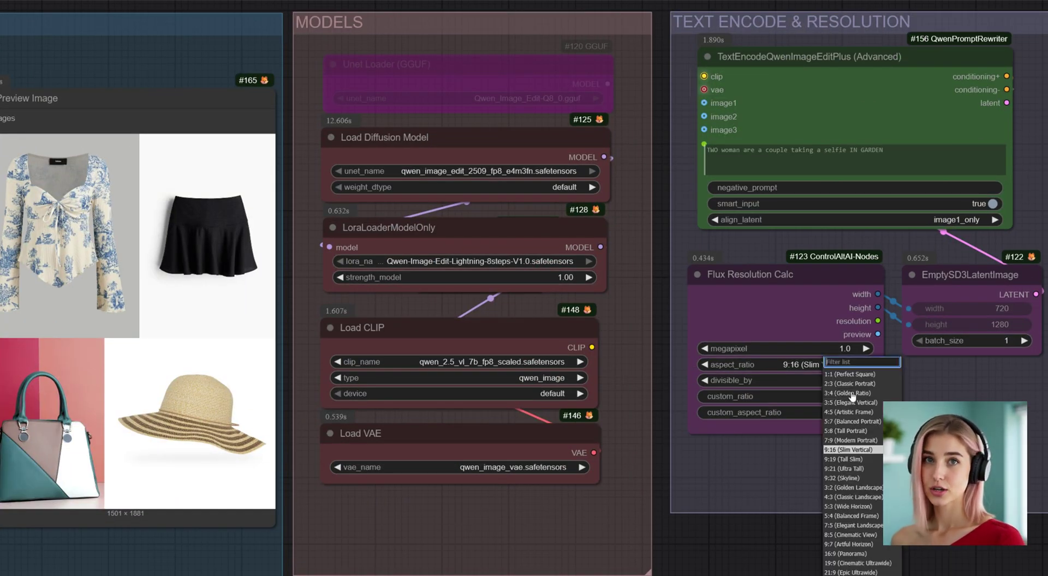
click(928, 474)
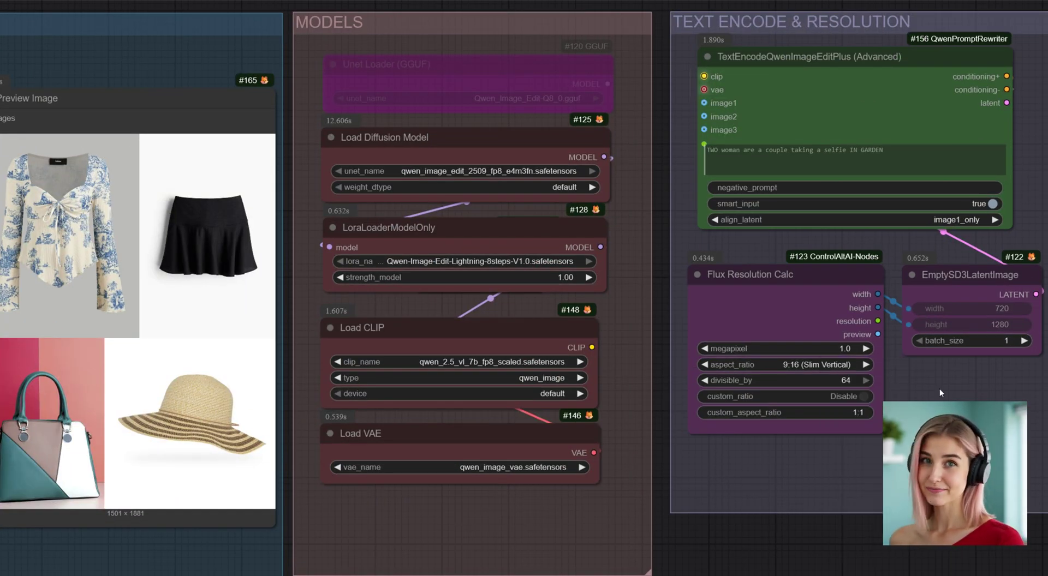
Step: Inspect the first generated outfit preview up close, checking the handbag, skirt, top and hat
scroll(939, 393, down, 2)
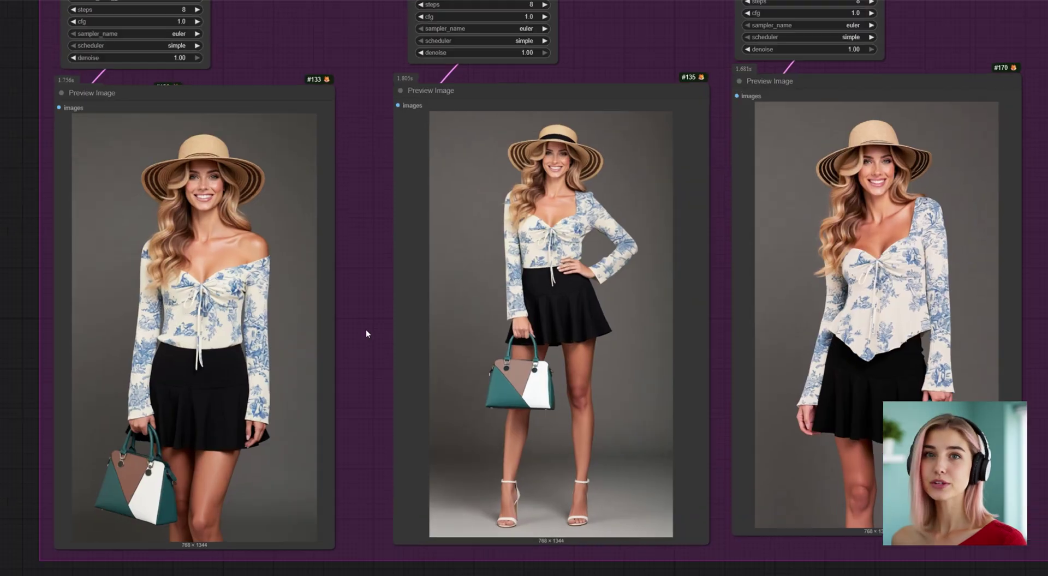
drag(367, 332, 515, 365)
scroll(281, 356, up, 3)
scroll(315, 376, down, 2)
drag(315, 377, 315, 305)
scroll(223, 490, up, 5)
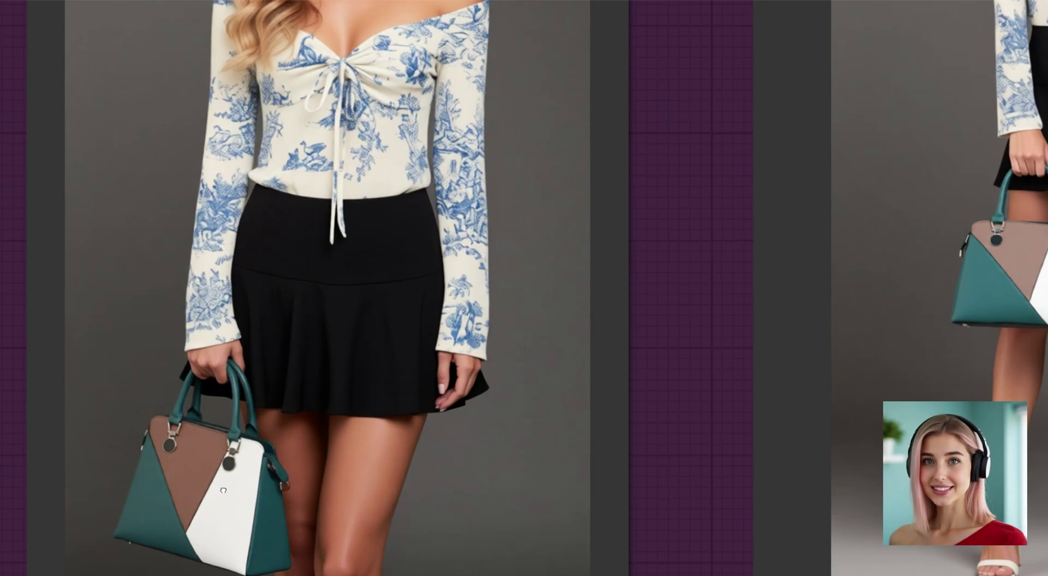
drag(223, 491, 199, 538)
scroll(199, 537, down, 4)
drag(243, 433, 265, 553)
scroll(332, 335, up, 3)
scroll(332, 335, down, 2)
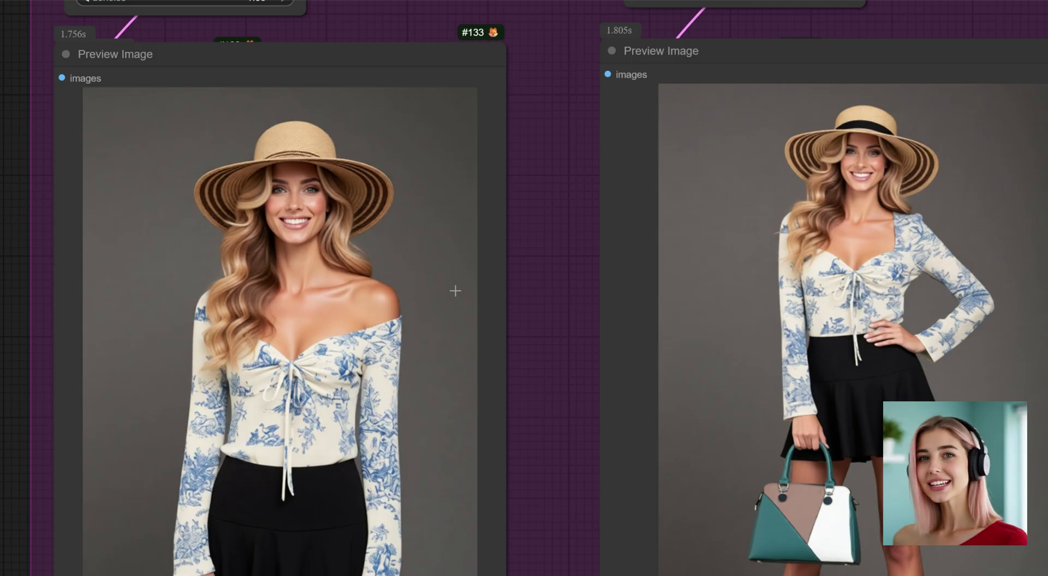
Step: Compare the remaining generated outfit previews, checking how the top, skirt, hat and handbag are rendered in each
drag(455, 291, 365, 227)
scroll(379, 268, down, 4)
drag(616, 260, 160, 255)
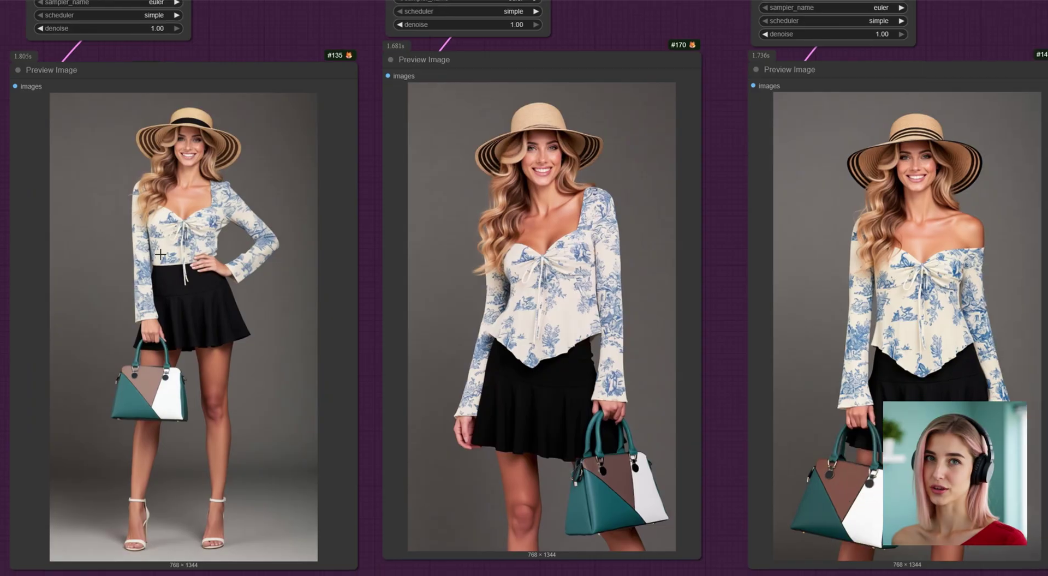
scroll(576, 269, up, 3)
drag(619, 288, 507, 248)
scroll(501, 255, down, 1)
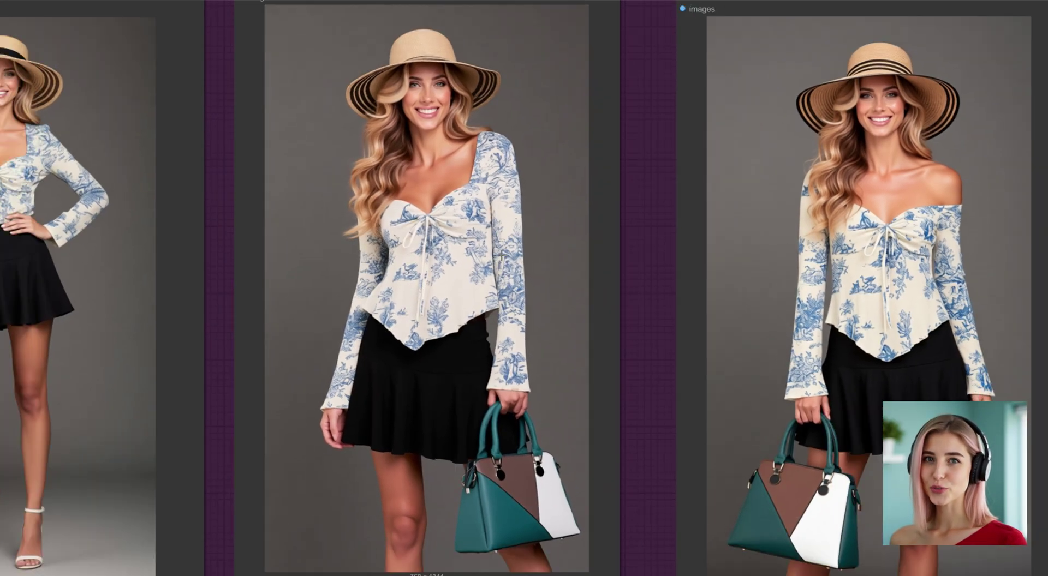
scroll(501, 255, down, 2)
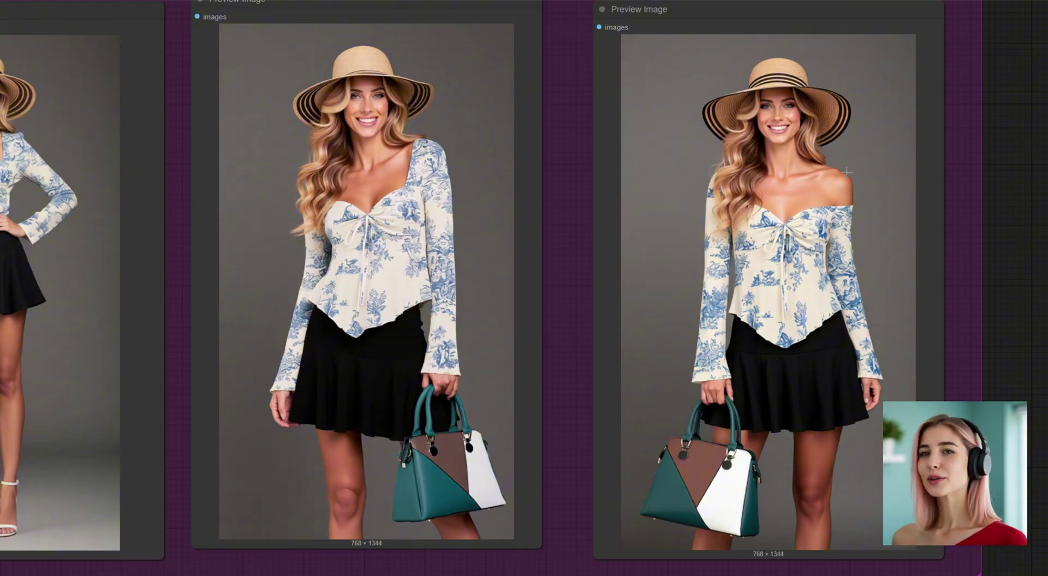
drag(609, 276, 723, 285)
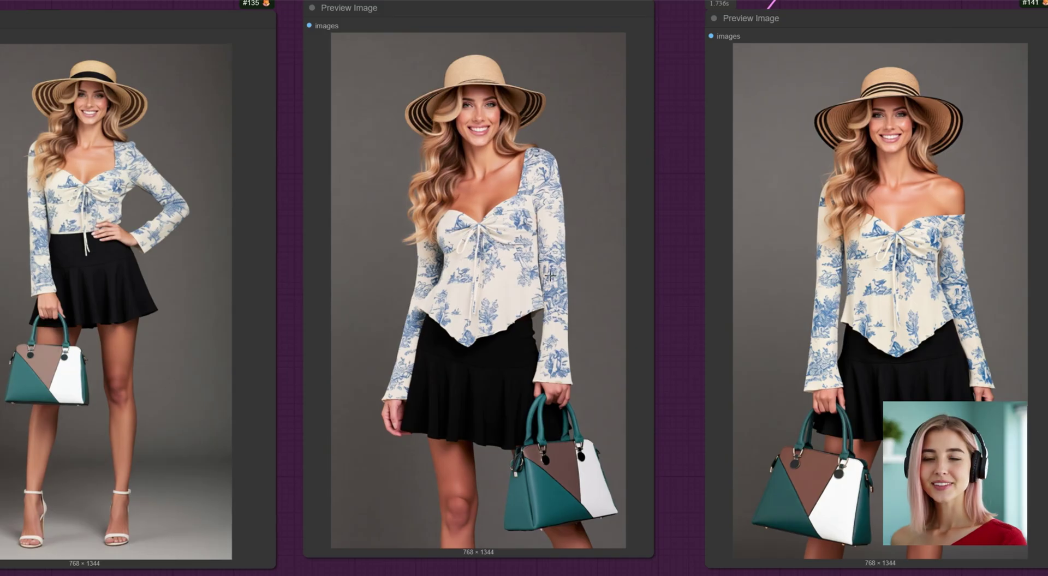
scroll(537, 282, down, 2)
drag(357, 285, 635, 311)
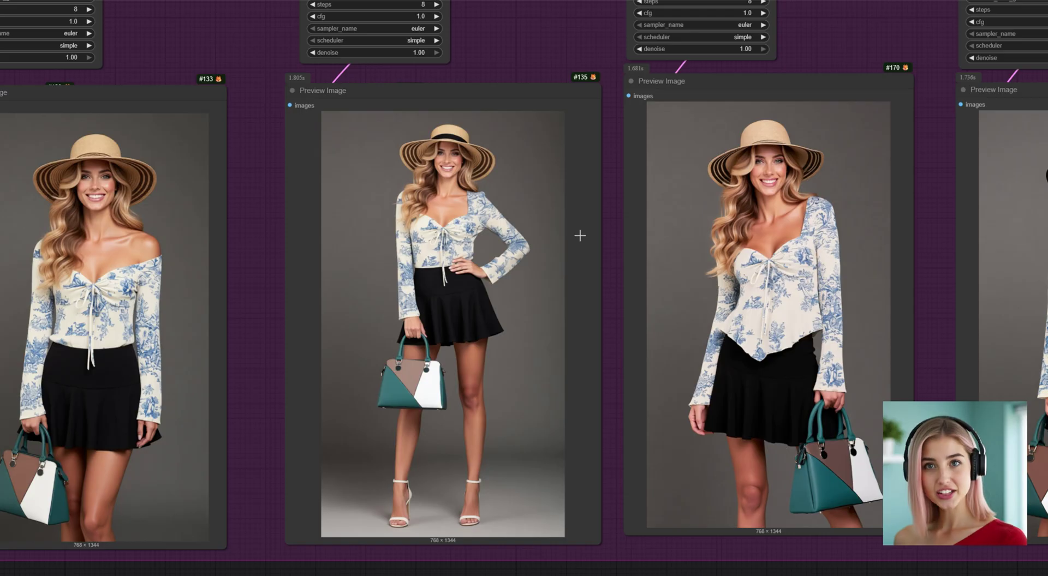
scroll(582, 229, down, 3)
scroll(522, 278, down, 1)
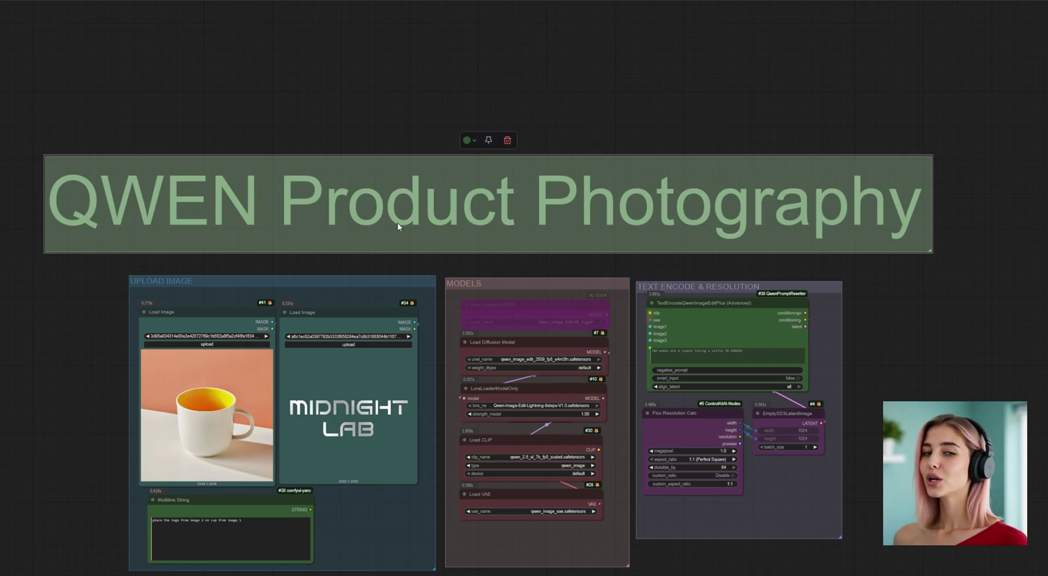
Step: Examine the cup image, the MIDNIGHT LAB logo and the placement prompt in the QWEN Product Photography workflow
scroll(402, 263, up, 1)
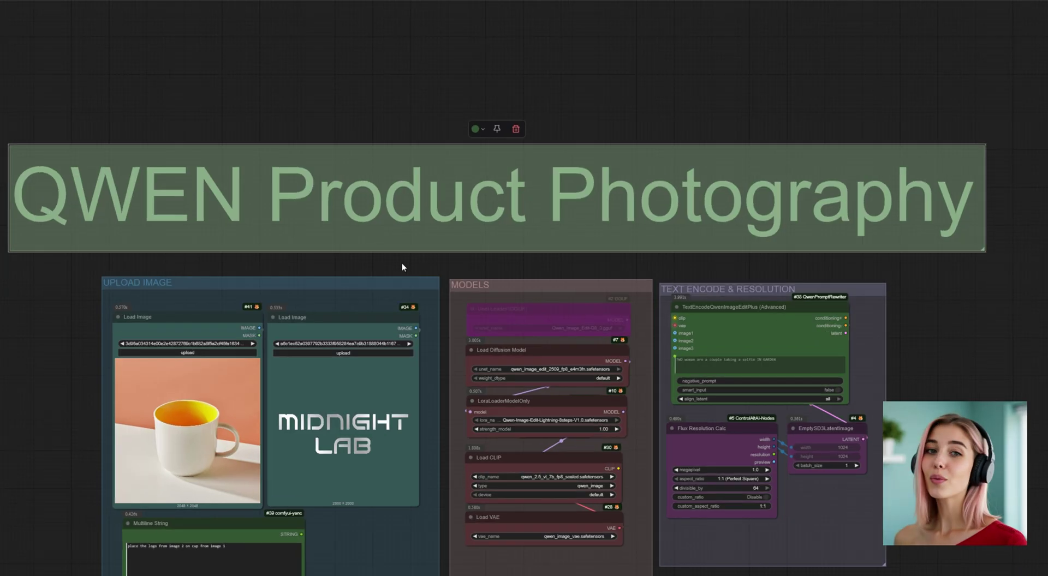
scroll(402, 263, up, 2)
drag(402, 263, 531, 162)
scroll(287, 245, up, 4)
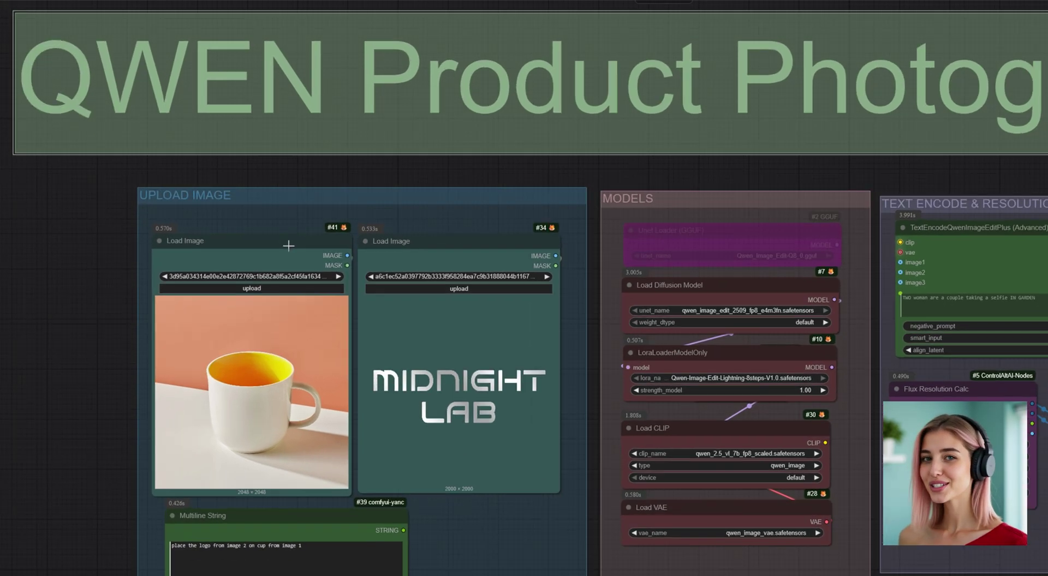
scroll(273, 228, up, 2)
drag(286, 195, 372, 60)
scroll(423, 131, down, 2)
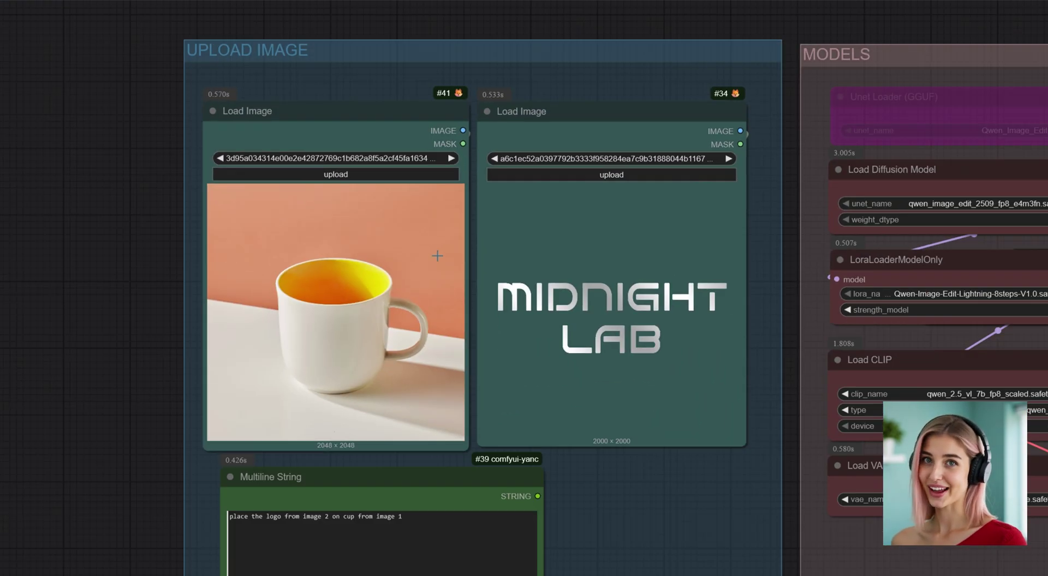
drag(439, 257, 394, 214)
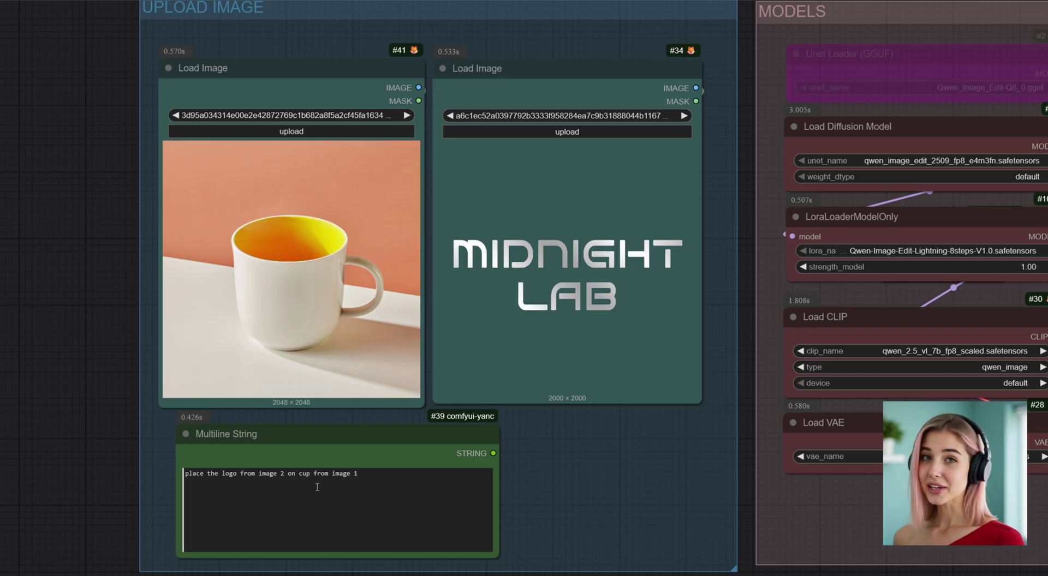
Step: Highlight the logo placement prompt in the product photography workflow and compare how the logo sits on the cup across the generated previews
drag(367, 475, 143, 474)
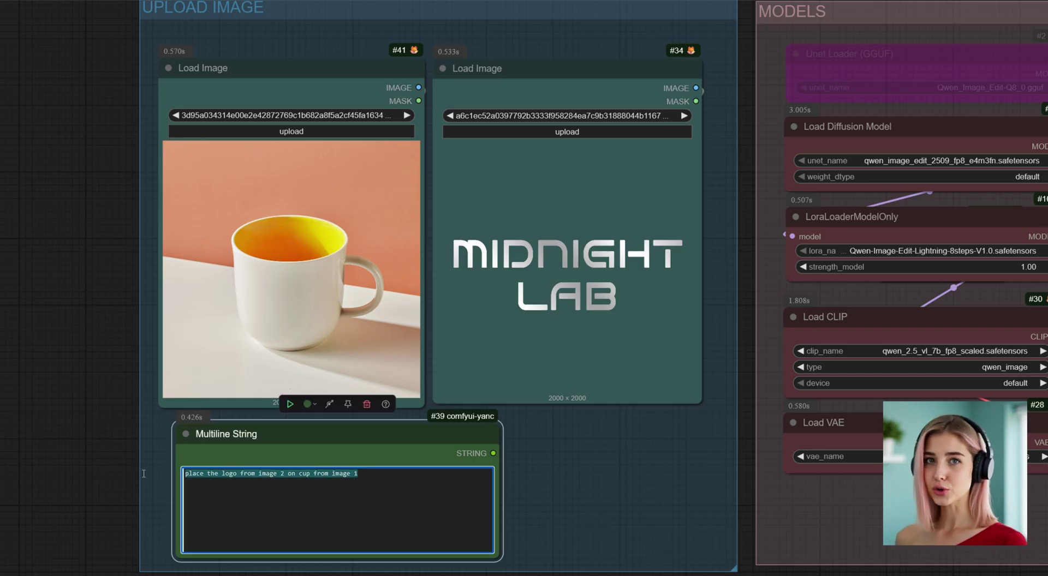
click(368, 482)
scroll(642, 437, down, 1)
drag(643, 437, 166, 482)
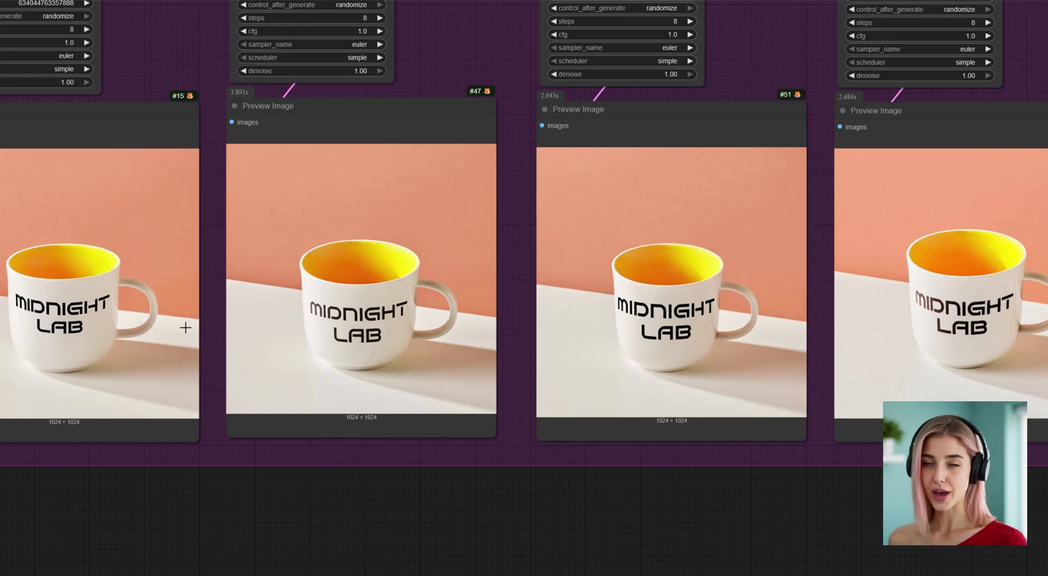
drag(186, 328, 245, 349)
scroll(318, 323, up, 2)
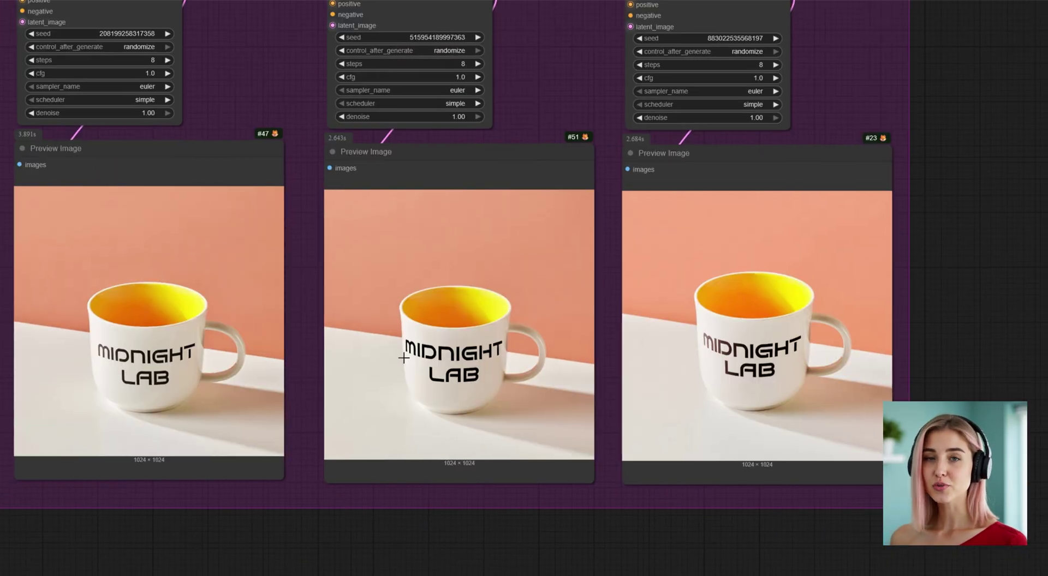
scroll(474, 371, up, 1)
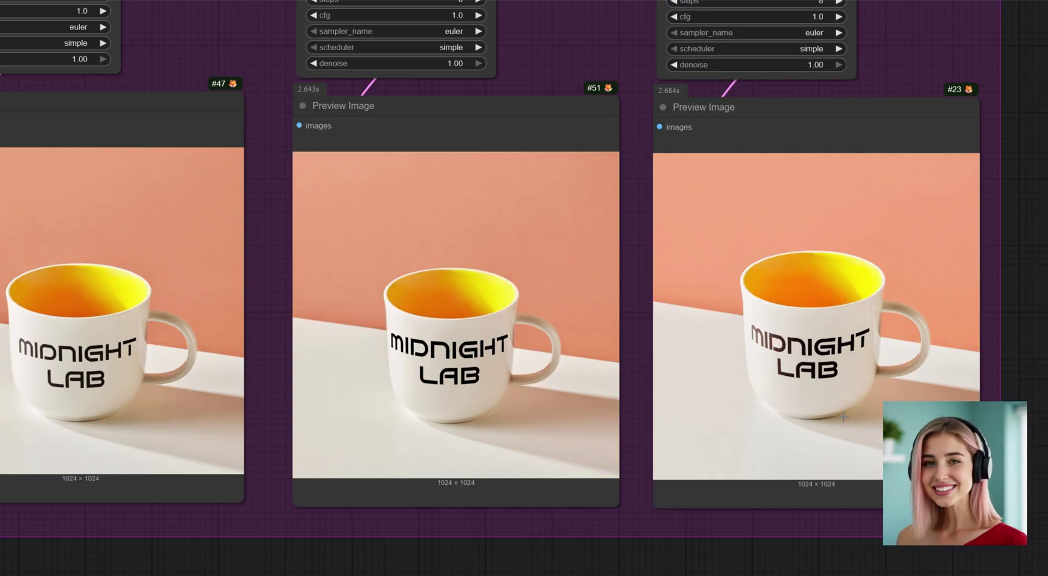
scroll(307, 286, down, 3)
drag(307, 287, 338, 298)
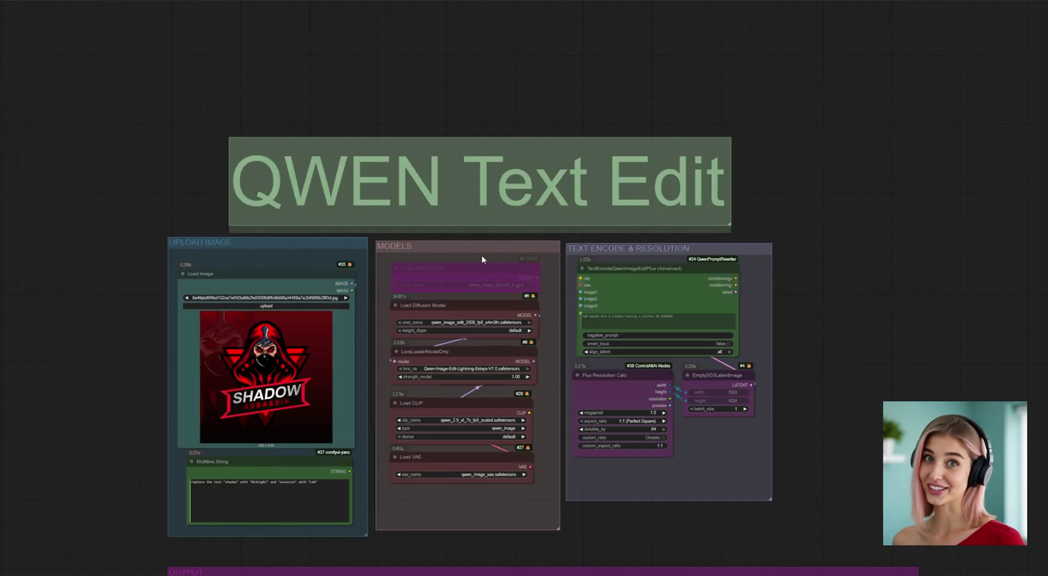
Step: Examine the SHADOW ASSASSIN source logo and the text replacement prompt in the QWEN Text Edit workflow
scroll(369, 345, up, 5)
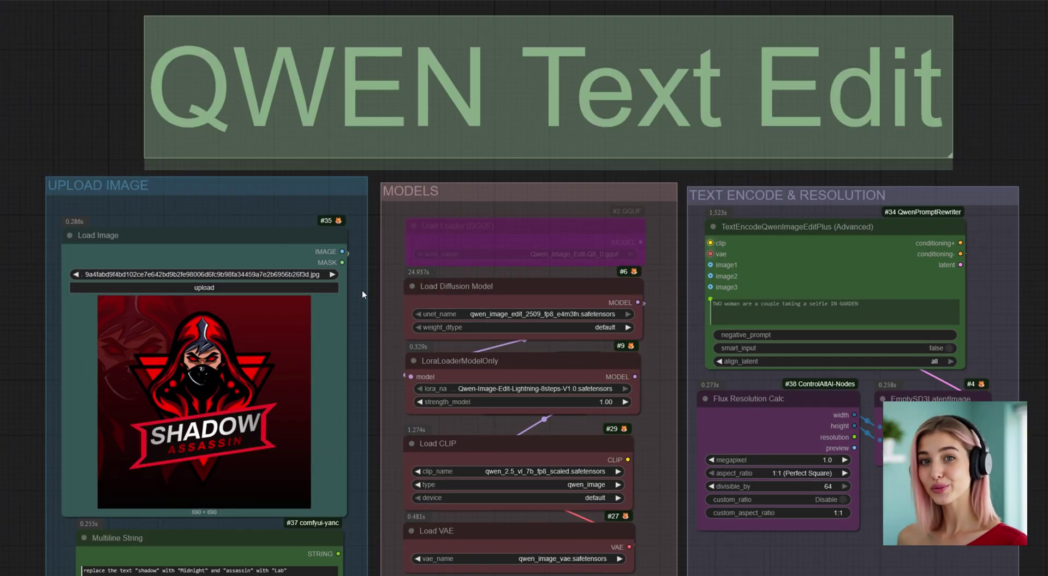
drag(363, 291, 450, 218)
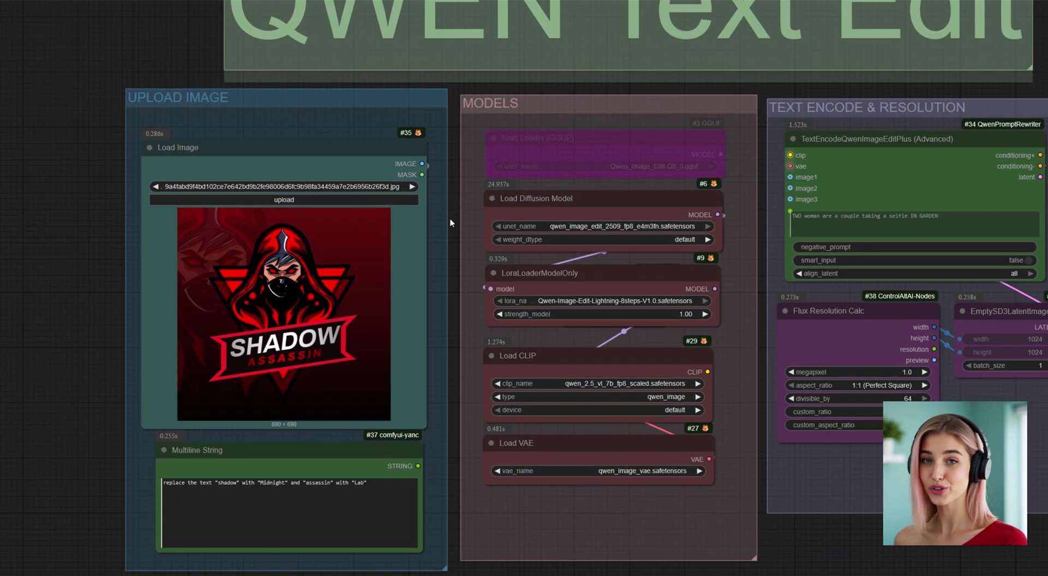
scroll(239, 294, up, 3)
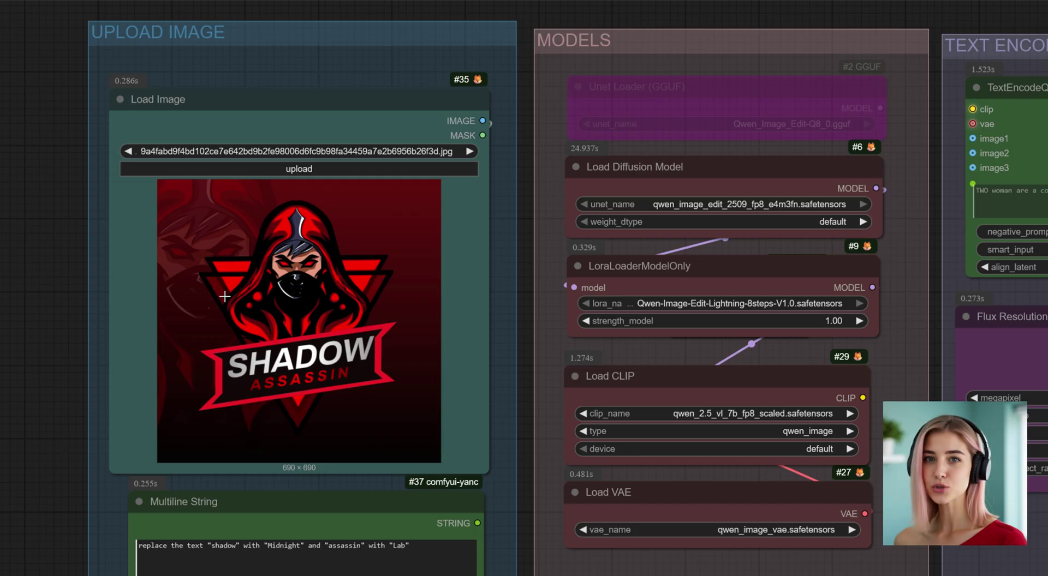
scroll(308, 392, down, 1)
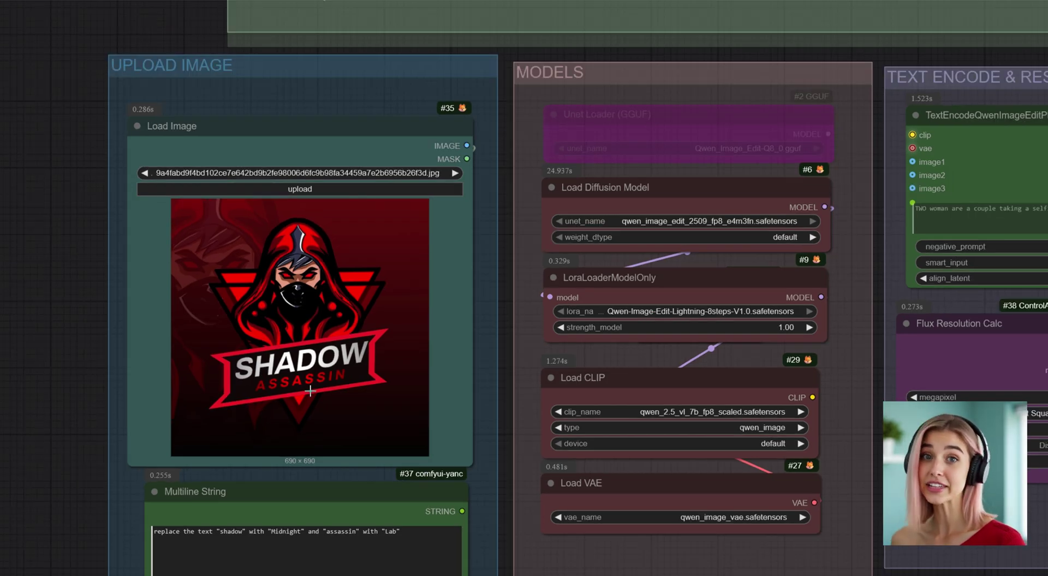
drag(310, 391, 414, 324)
scroll(386, 316, up, 3)
scroll(385, 316, down, 2)
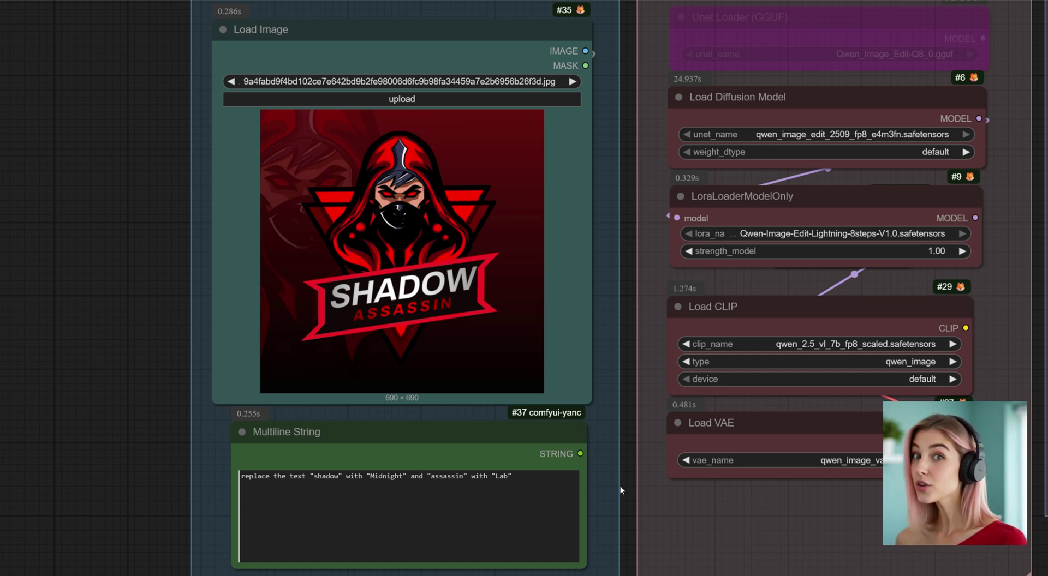
scroll(620, 485, up, 1)
Step: View the aspect ratio choices in the Text Edit workflow's Flux Resolution Calc node and close the list without choosing one
drag(606, 487, 587, 453)
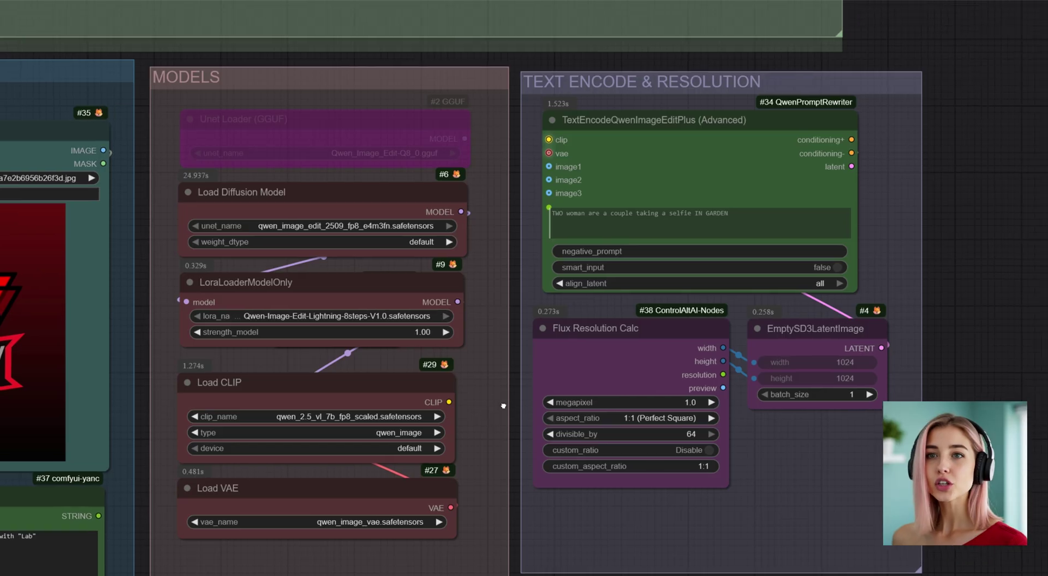
click(664, 420)
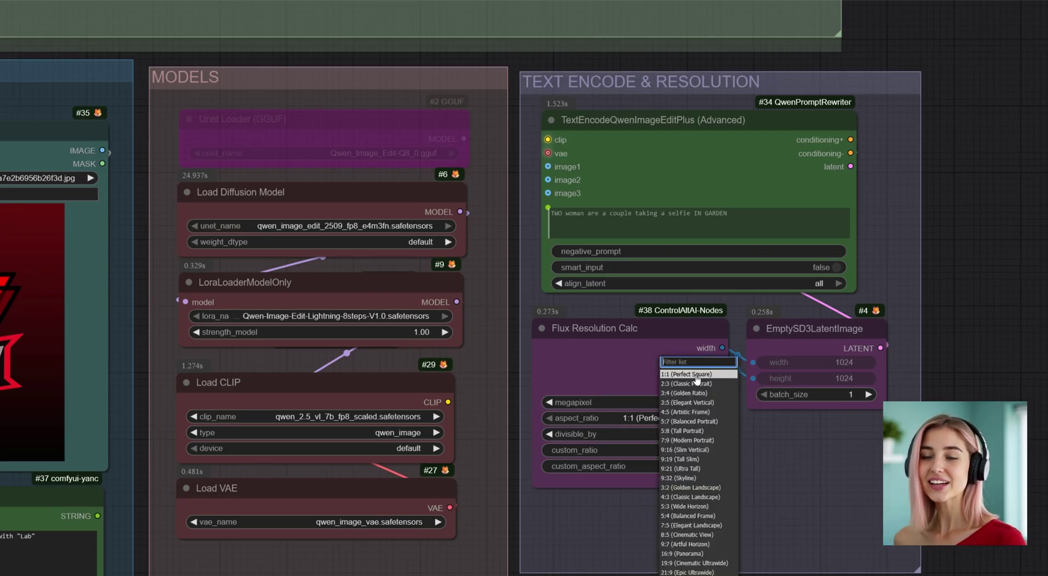
click(762, 510)
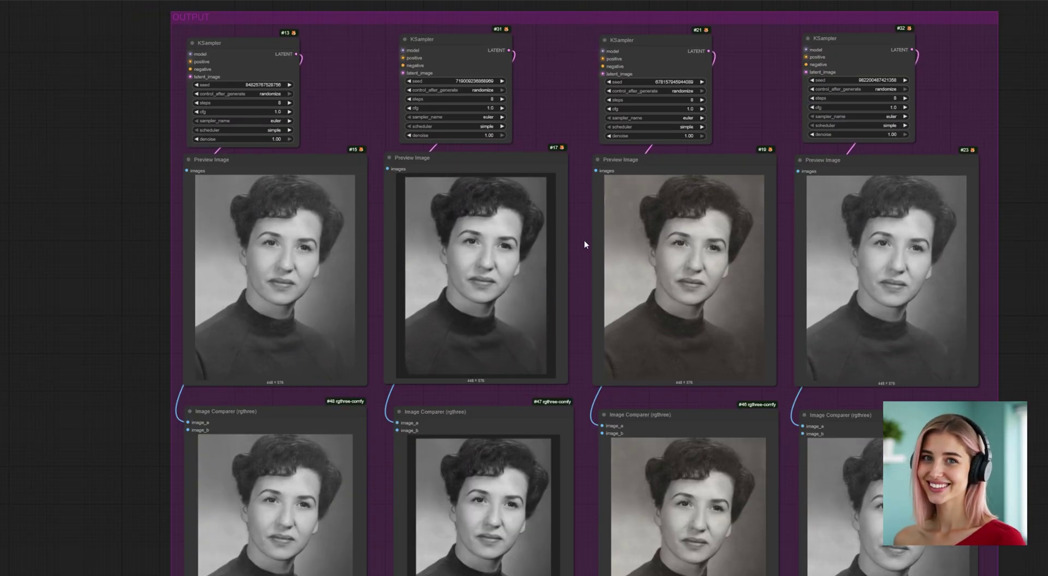
Step: Append ", colorize" to the "remove scratches and restore photo" prompt in the Photo Restoration workflow's Multiline String node
drag(579, 249, 580, 169)
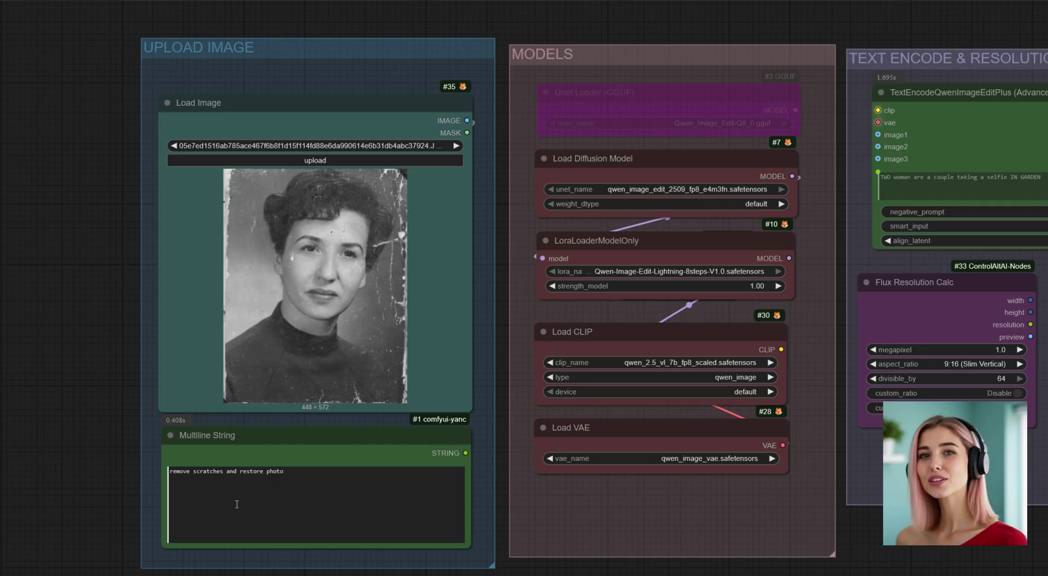
click(237, 504)
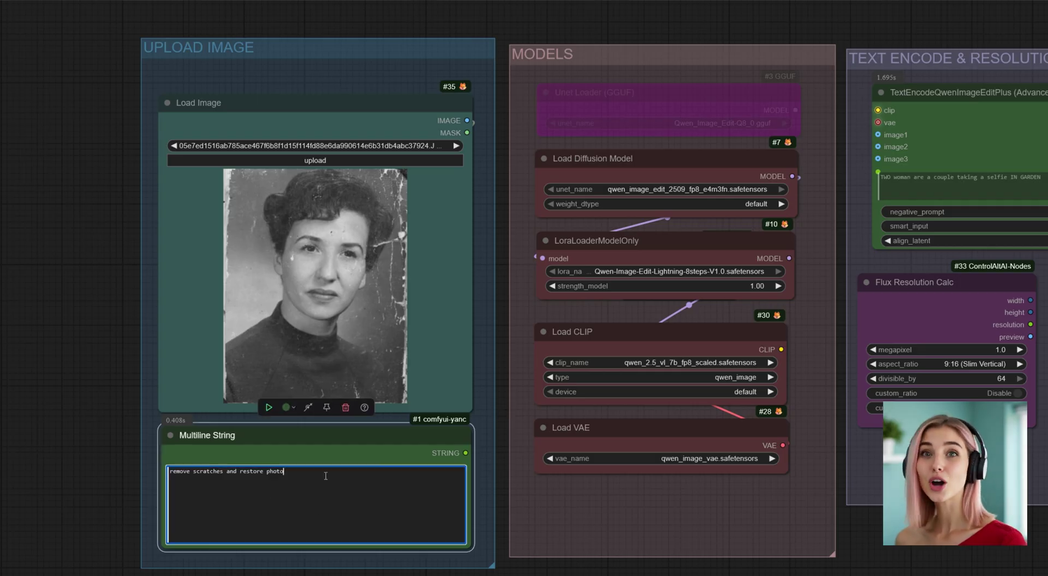
text(, coloriz)
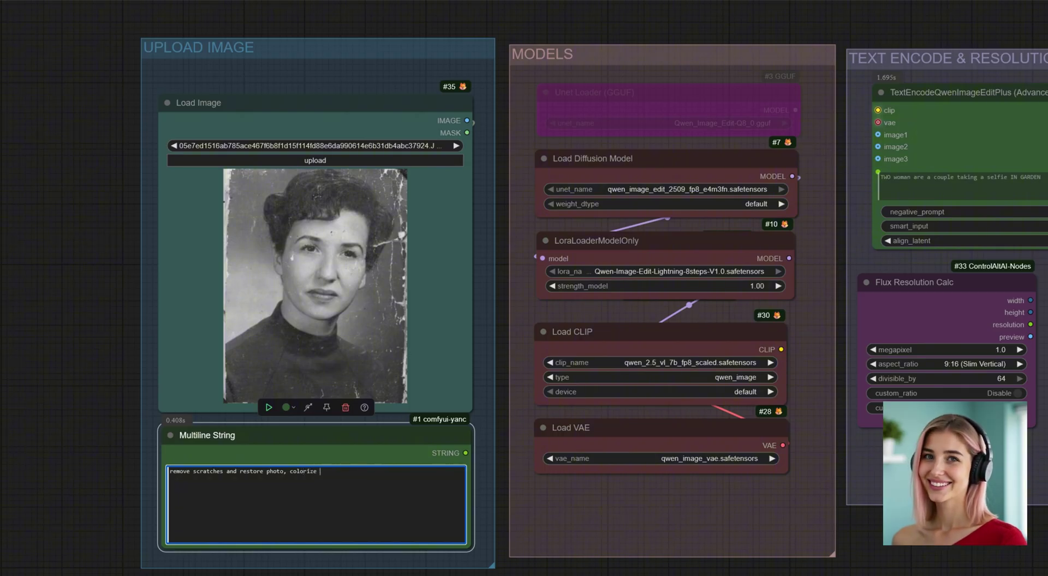
text(e)
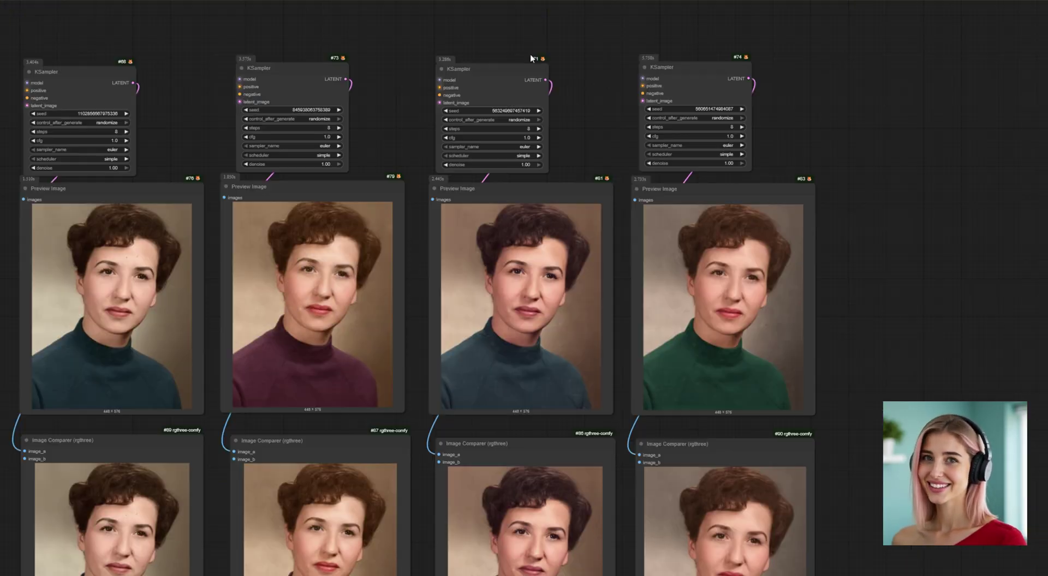
Step: Compare the four colorized portrait previews and their Image Comparer nodes in the Photo Restoration workflow
drag(531, 55, 545, 79)
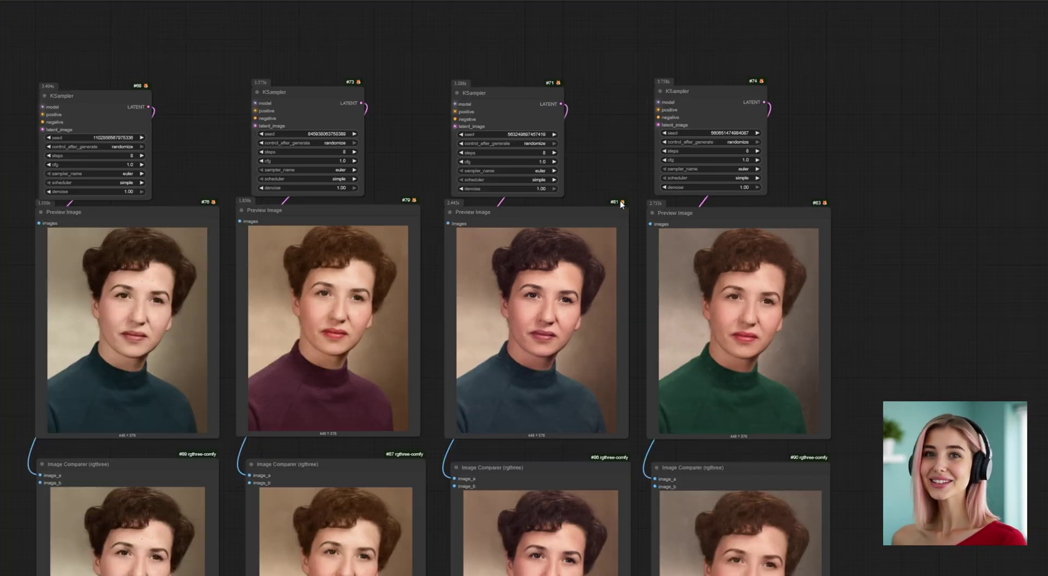
drag(621, 203, 645, 80)
drag(650, 144, 711, 133)
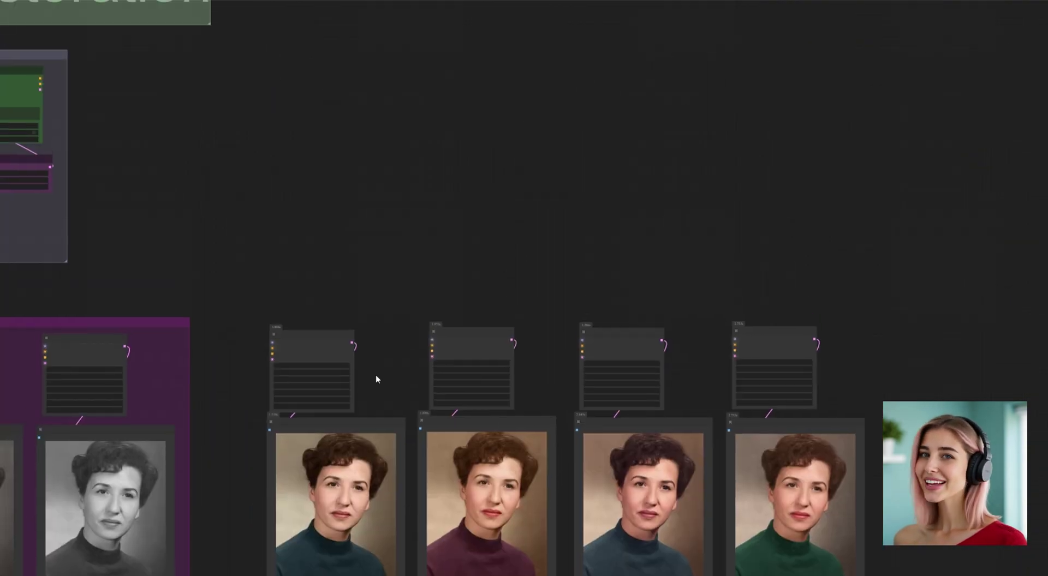
drag(336, 244, 518, 457)
drag(206, 393, 739, 339)
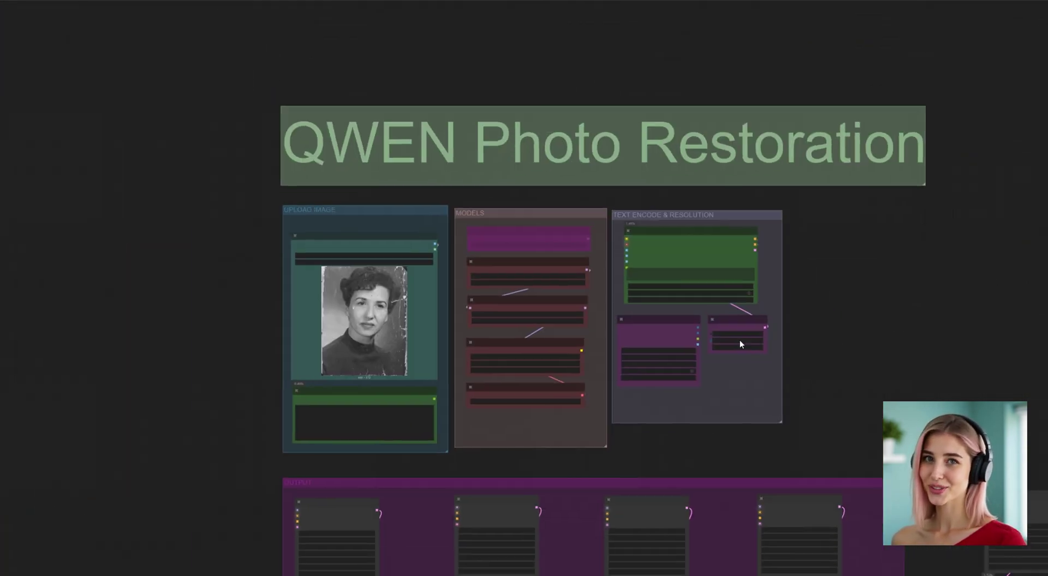
drag(867, 339, 773, 395)
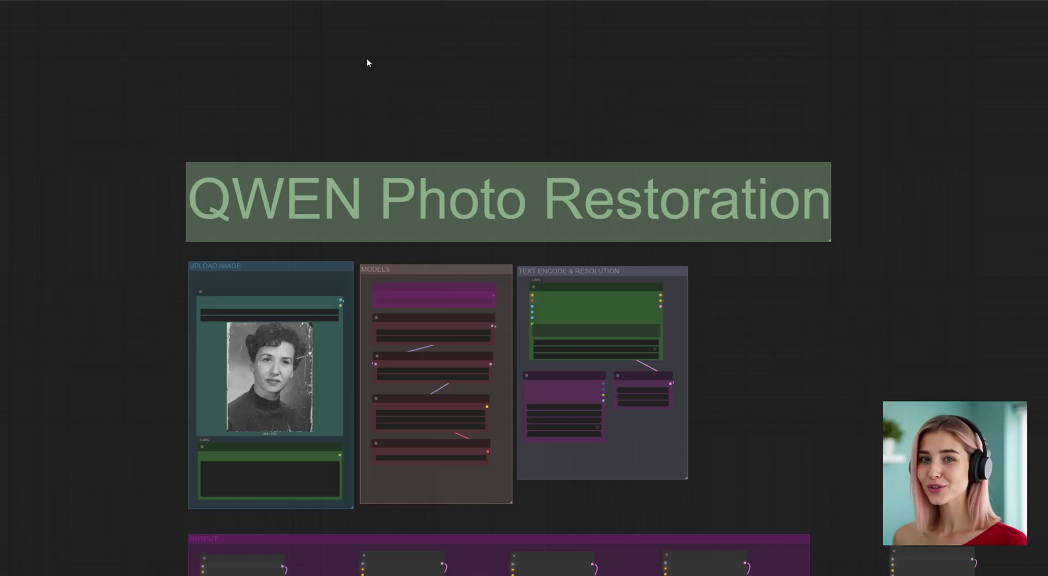
drag(446, 102, 407, 81)
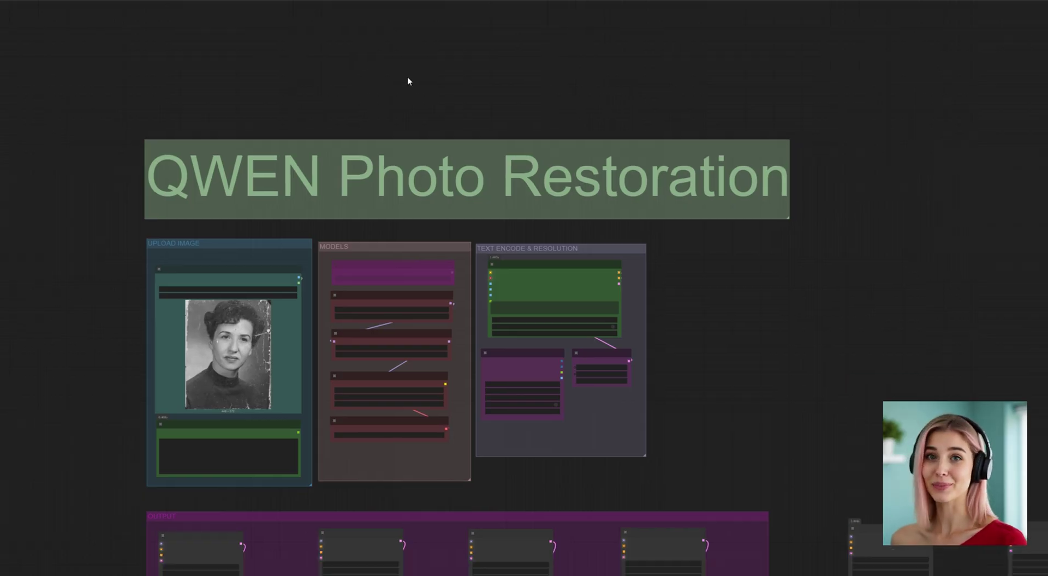